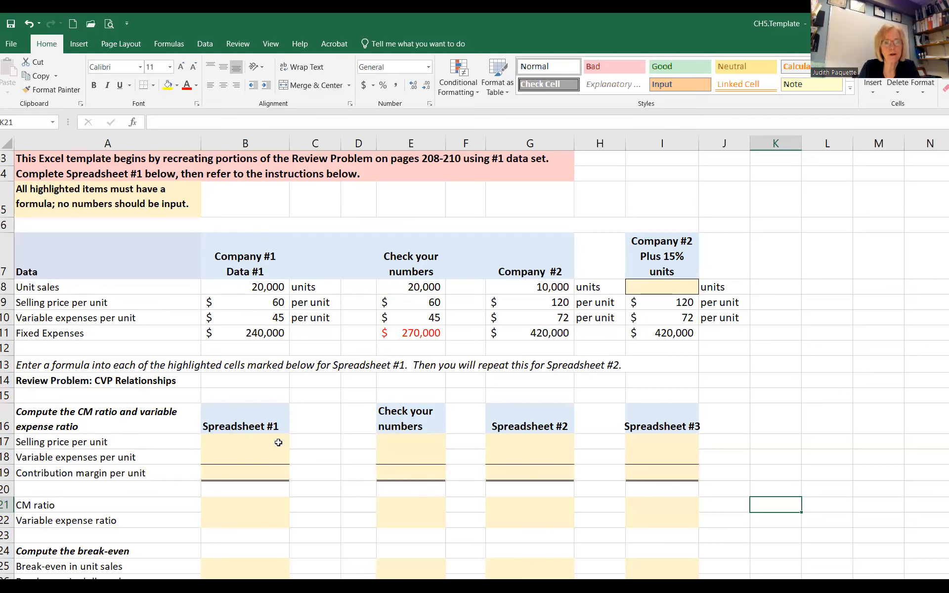
Step: Link Spreadsheet #1's selling price in B17 to B9 and its variable expenses per unit in B18 to B10
{"action": "left_click", "coordinate": [279, 443]}
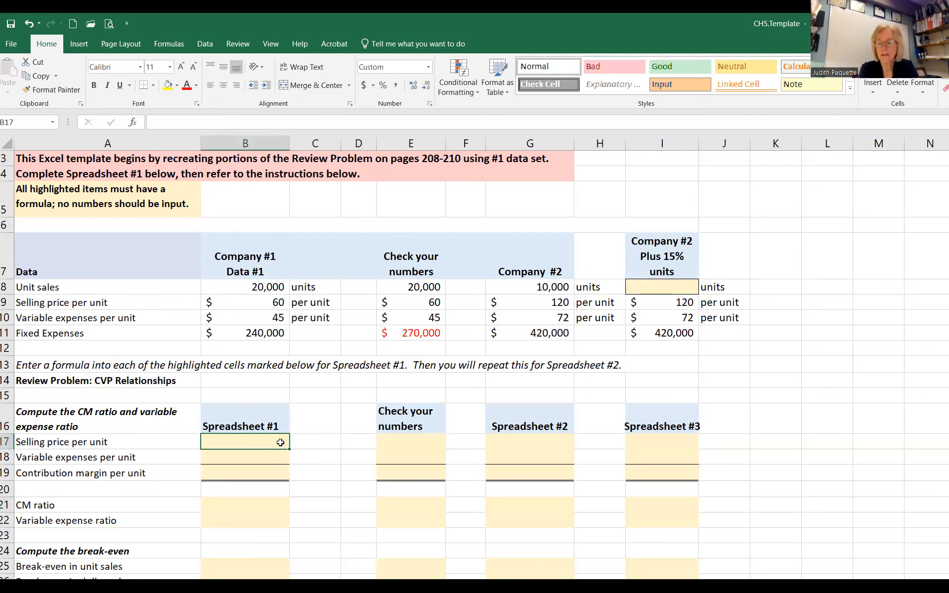
{"action": "type", "text": "+"}
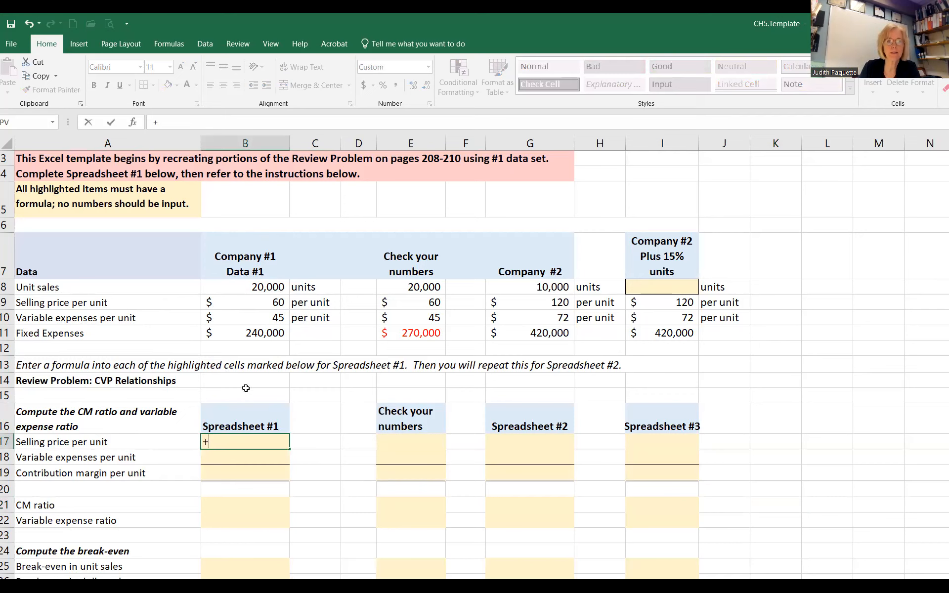
{"action": "left_click", "coordinate": [260, 303]}
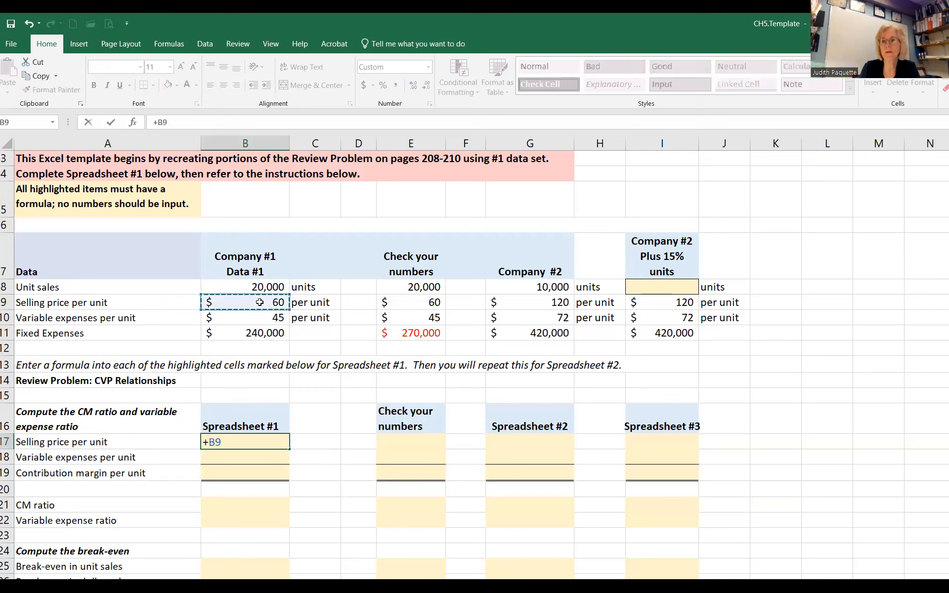
{"action": "key", "text": "Return"}
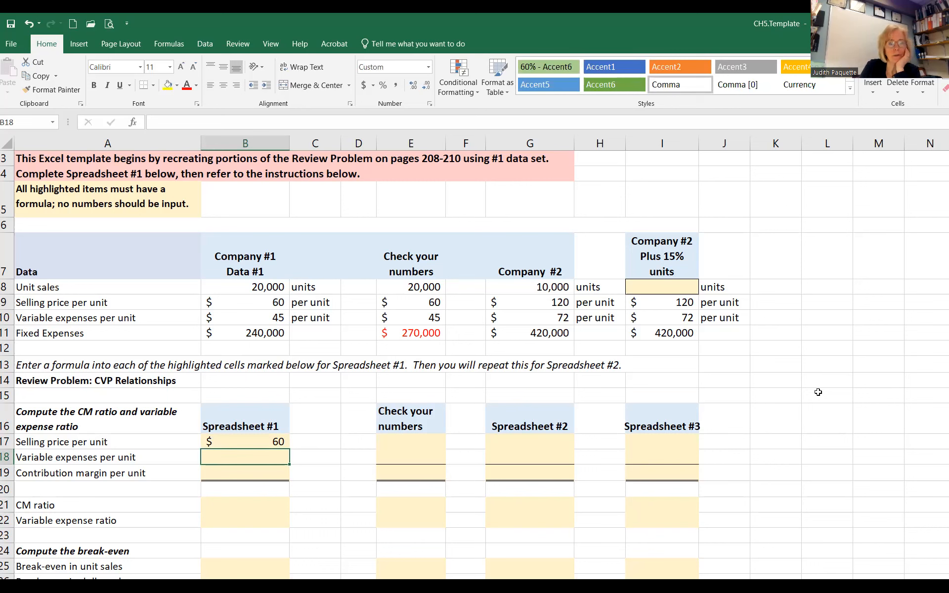
{"action": "type", "text": "+"}
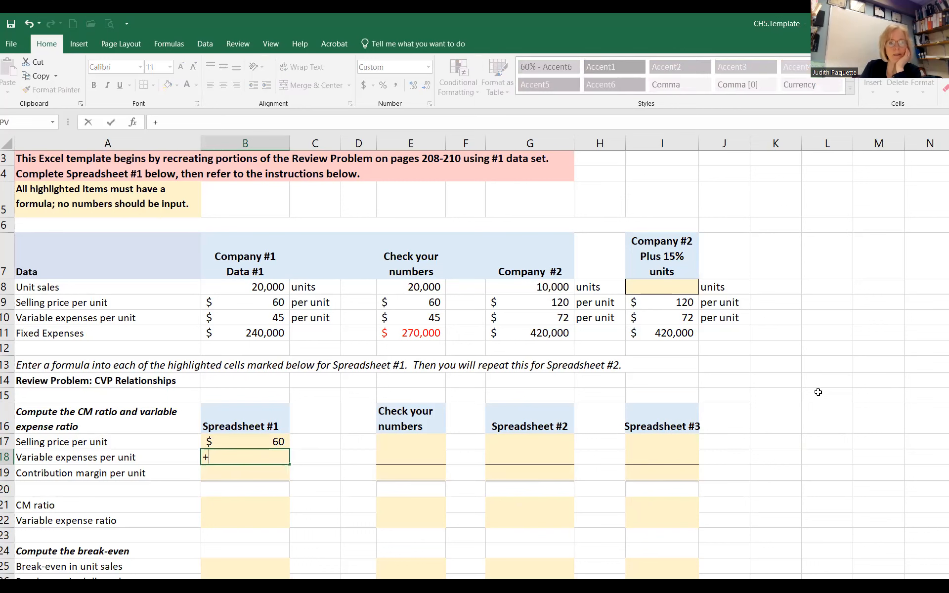
{"action": "left_click", "coordinate": [268, 318]}
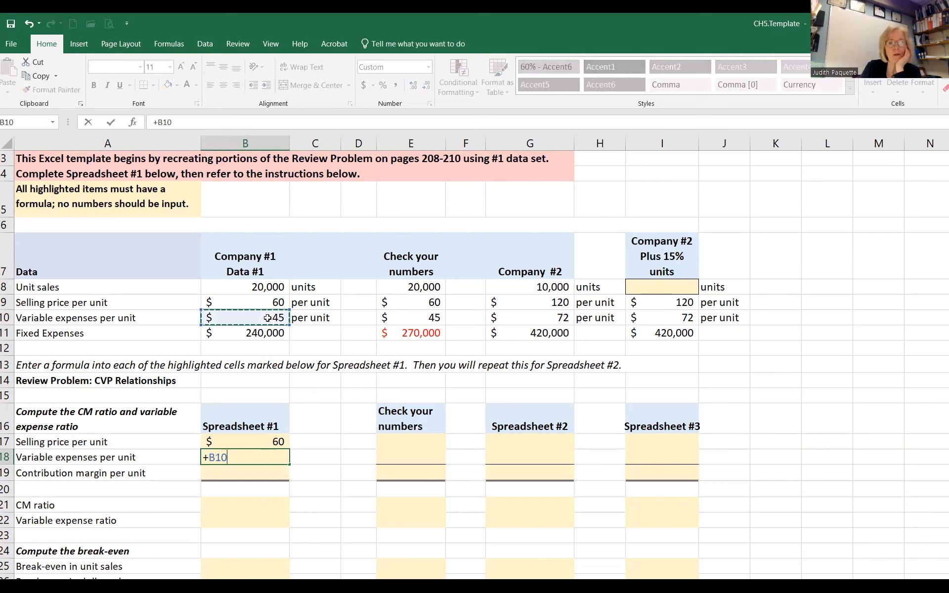
{"action": "key", "text": "Return"}
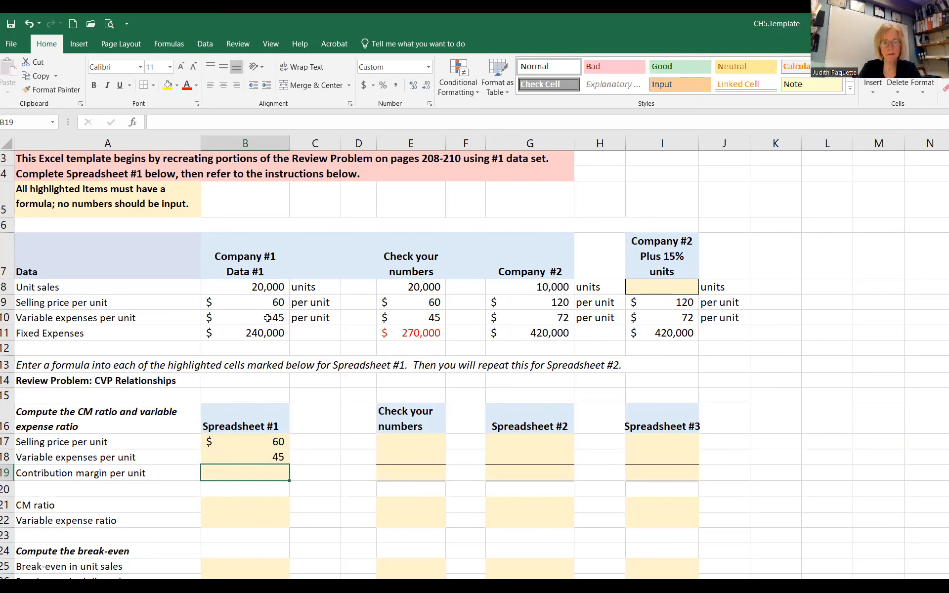
{"action": "type", "text": "+"}
{"action": "left_click", "coordinate": [269, 301]}
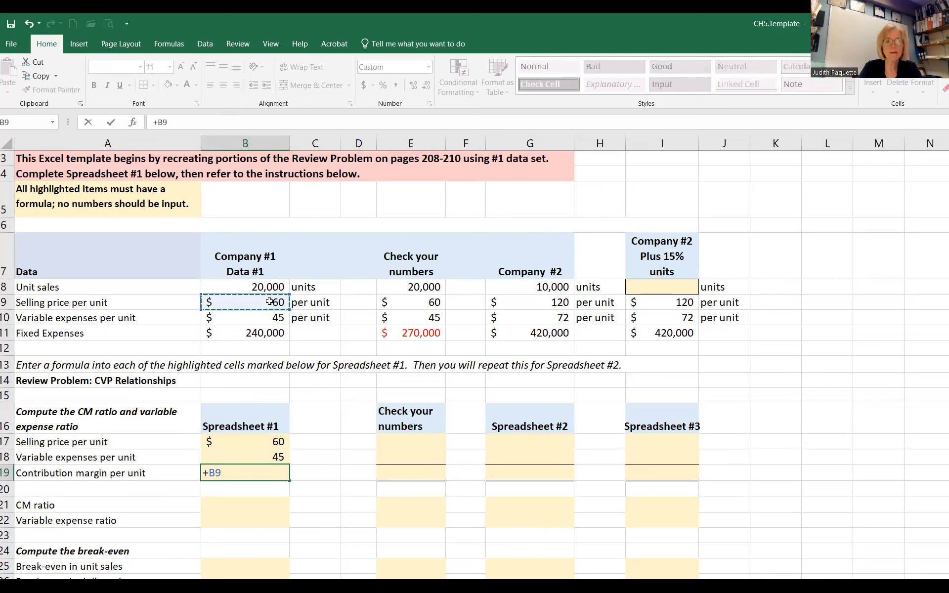
{"action": "type", "text": "-"}
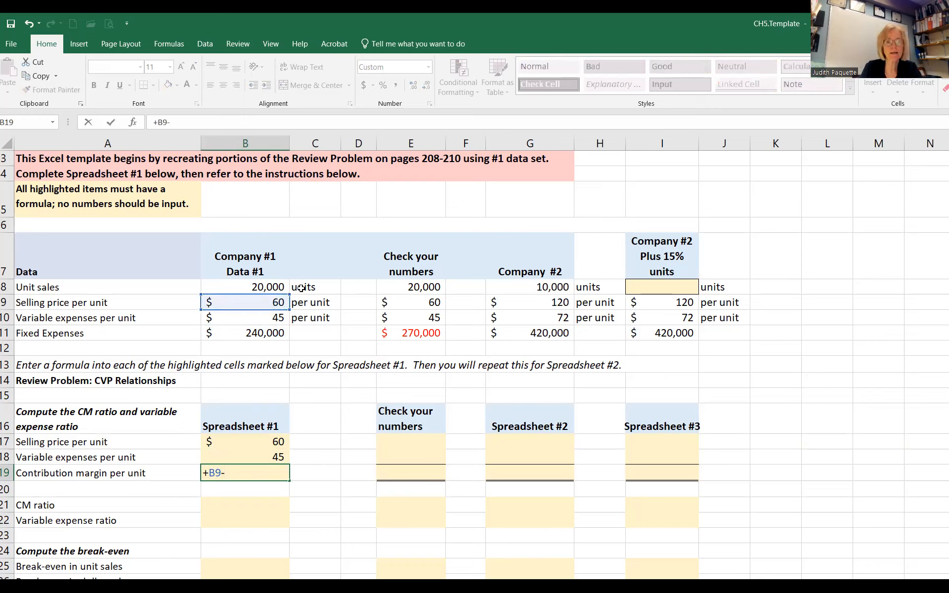
{"action": "left_click", "coordinate": [260, 317]}
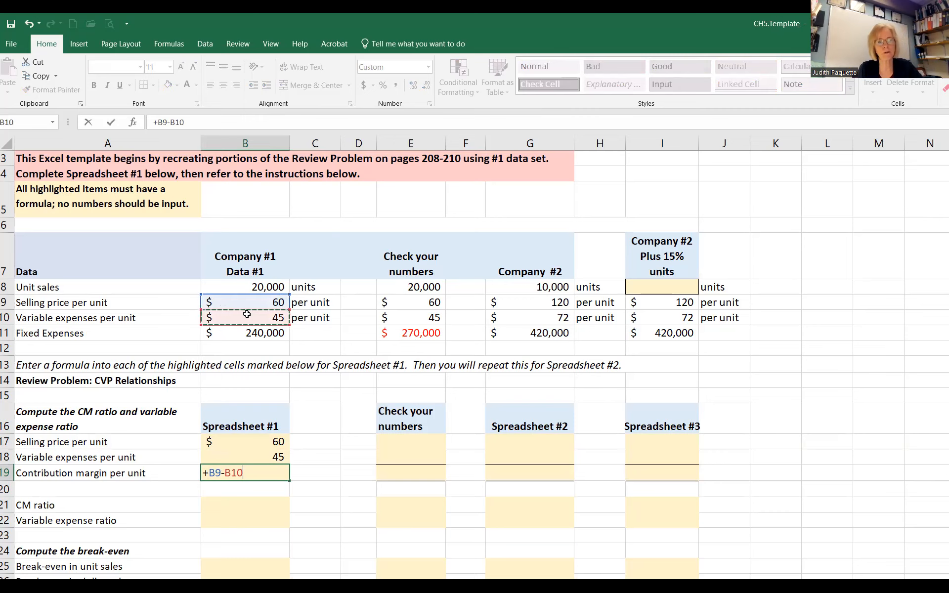
{"action": "key", "text": "Escape"}
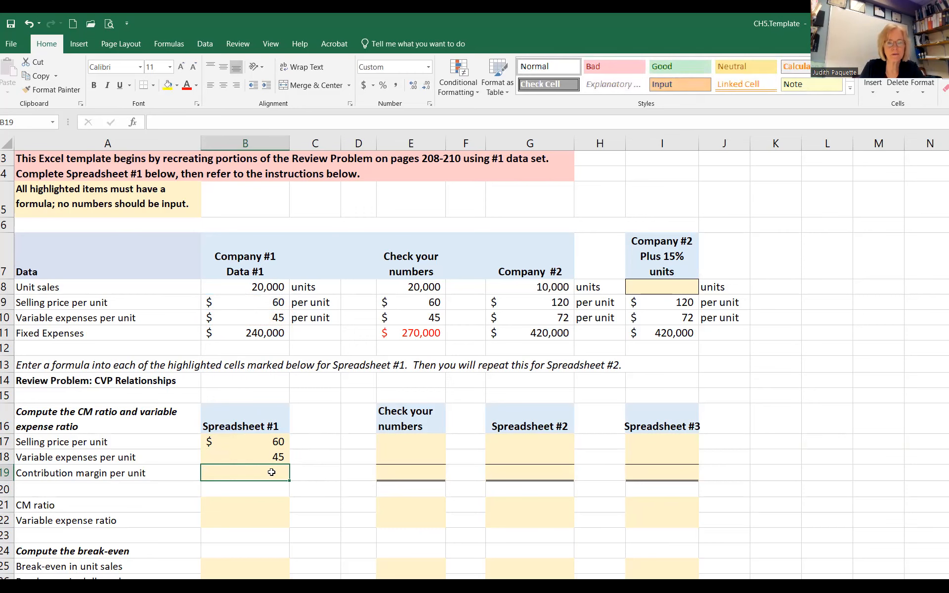
Step: Calculate Spreadsheet #1's contribution margin per unit in B19 with the formula +B17-B18
{"action": "type", "text": "+"}
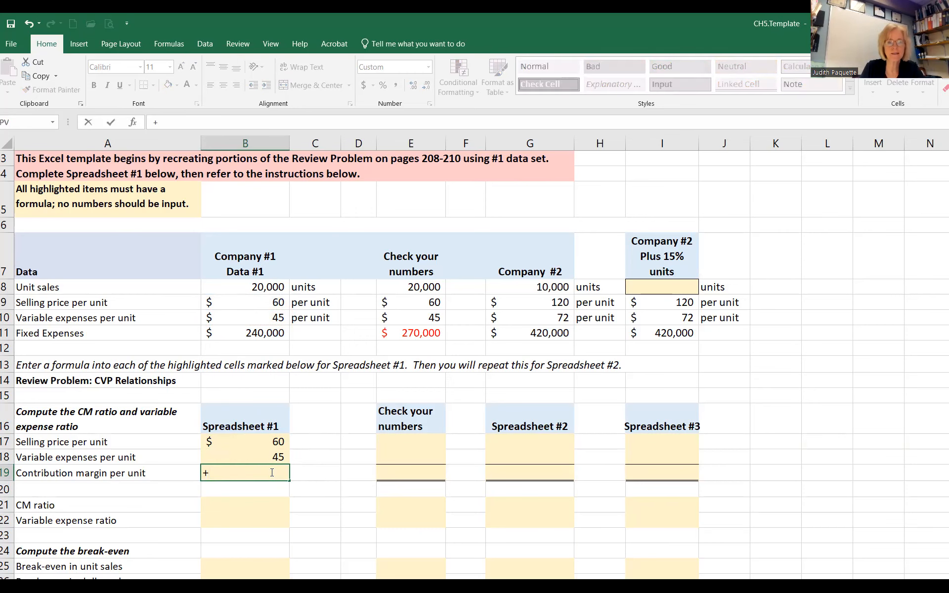
{"action": "left_click", "coordinate": [279, 440]}
{"action": "type", "text": "-"}
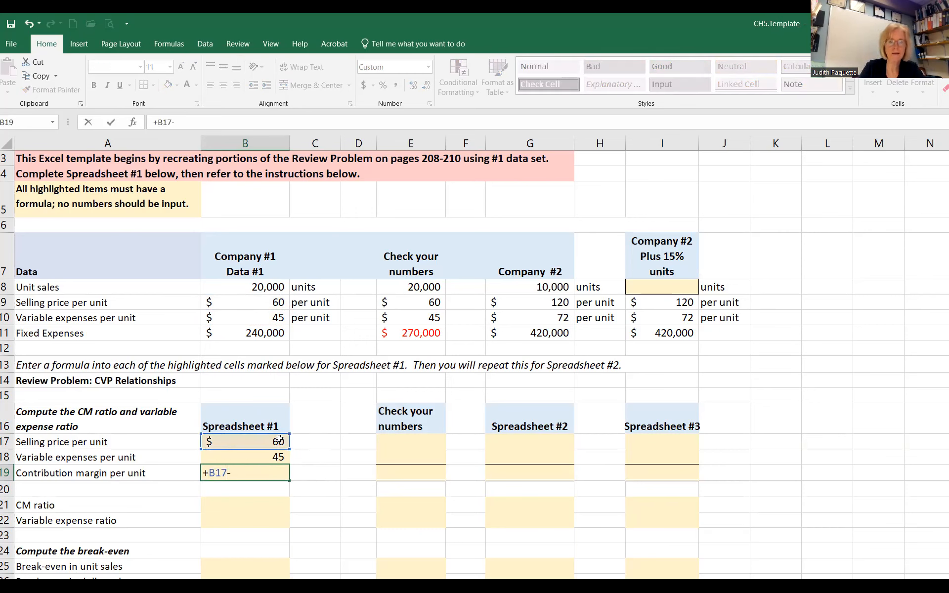
{"action": "left_click", "coordinate": [273, 457]}
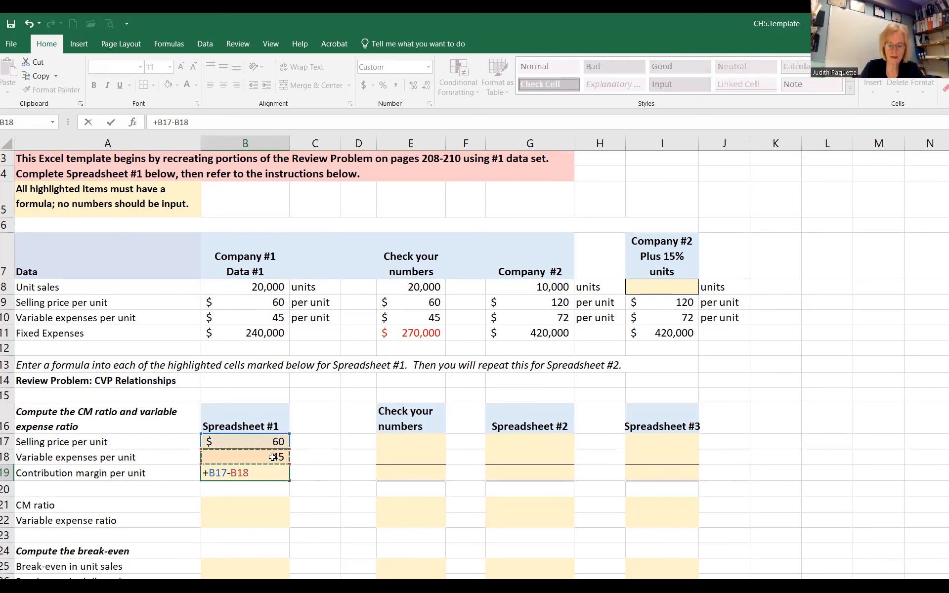
{"action": "key", "text": "Return"}
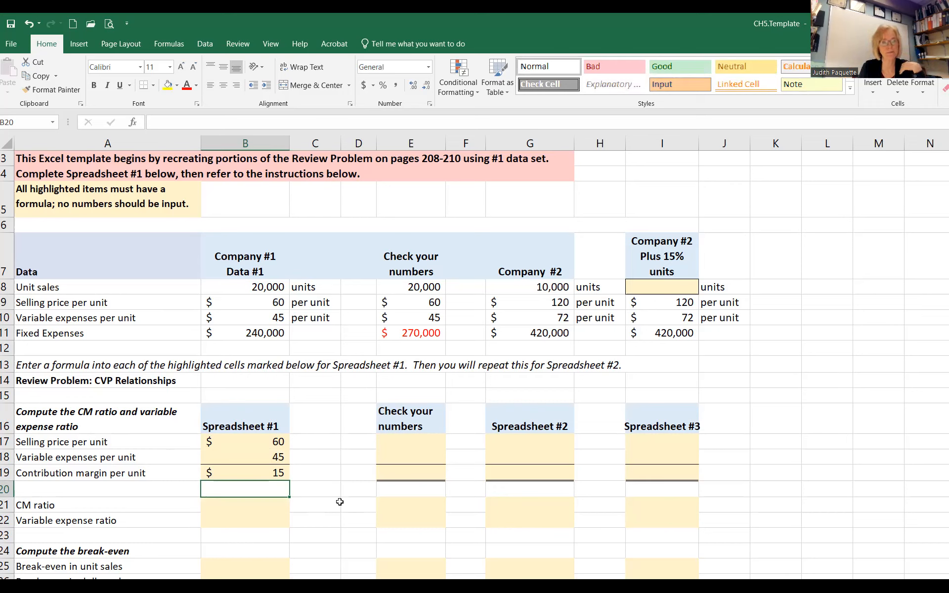
{"action": "left_click", "coordinate": [30, 507]}
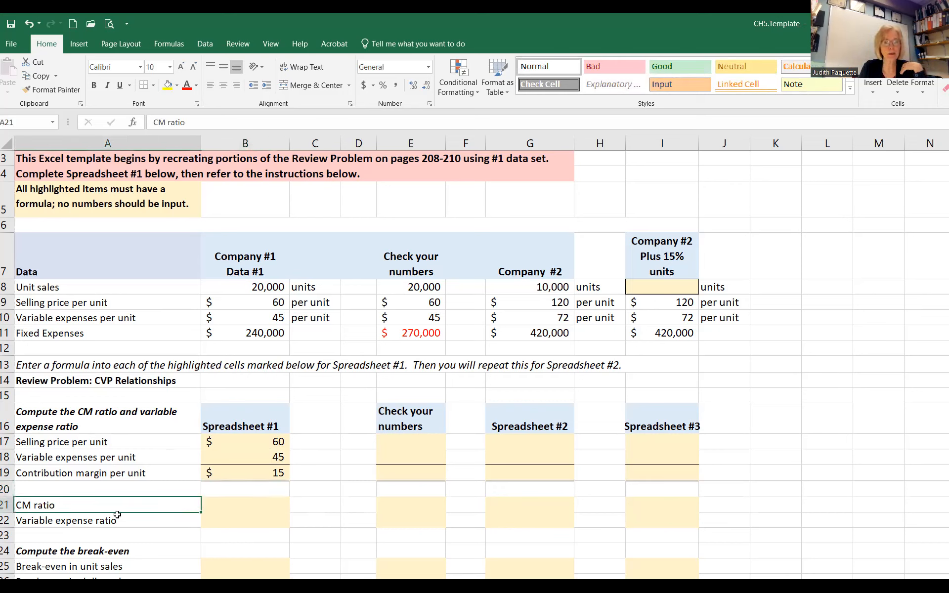
{"action": "left_click", "coordinate": [251, 509]}
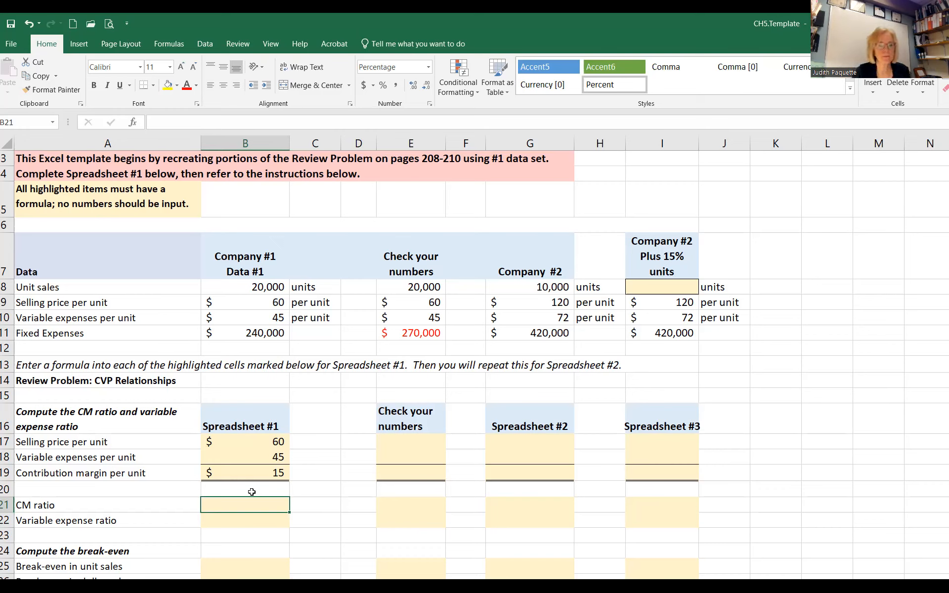
{"action": "left_click", "coordinate": [817, 517]}
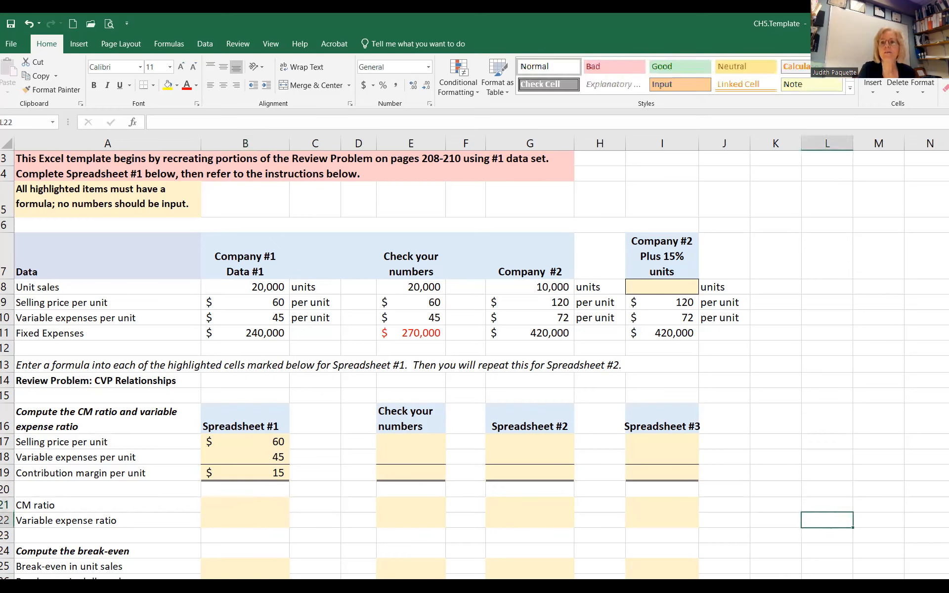
{"action": "key", "text": "alt+Tab"}
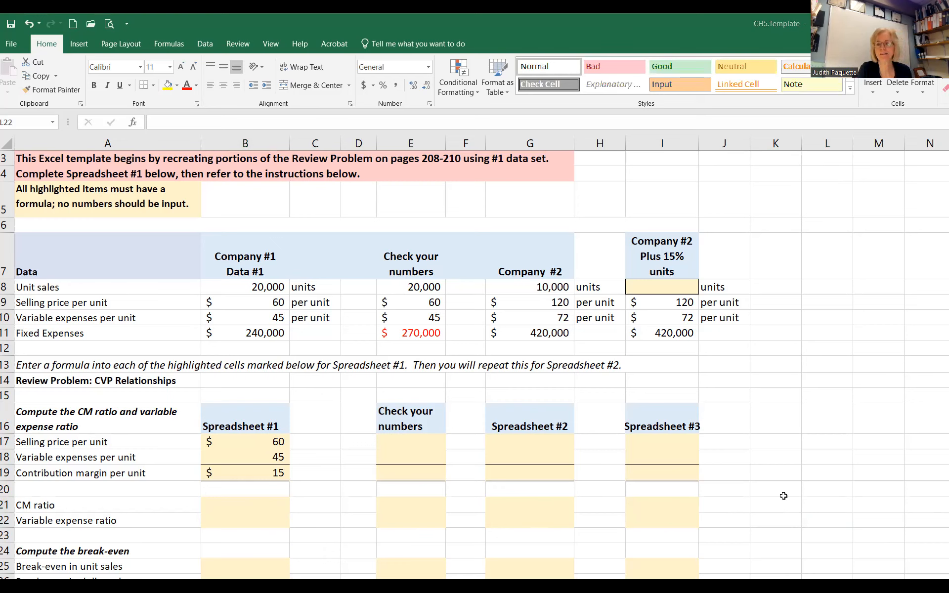
{"action": "key", "text": "alt+Tab"}
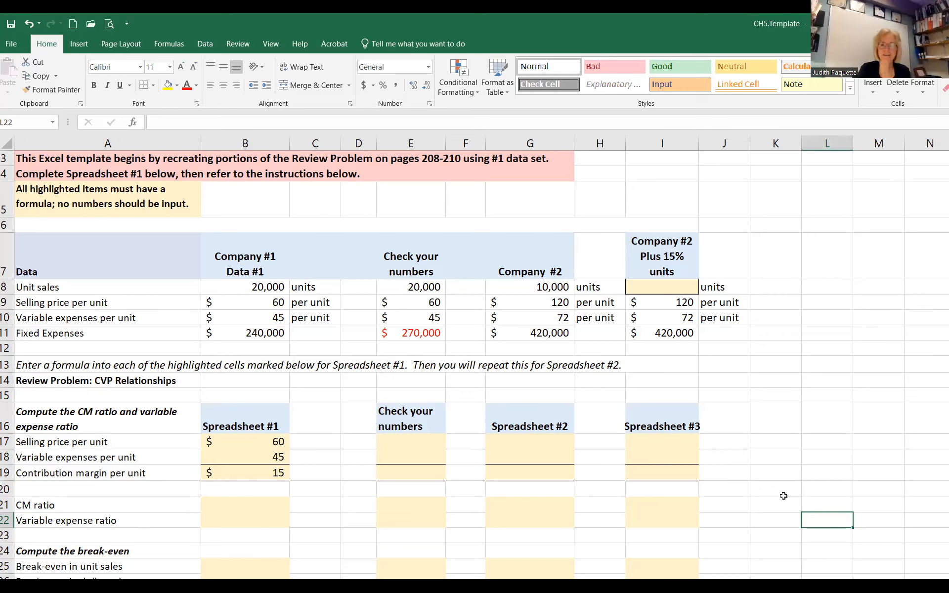
Step: Calculate Spreadsheet #1's CM ratio in B21 by dividing contribution margin by selling price, +B19/B17
{"action": "left_click", "coordinate": [264, 508]}
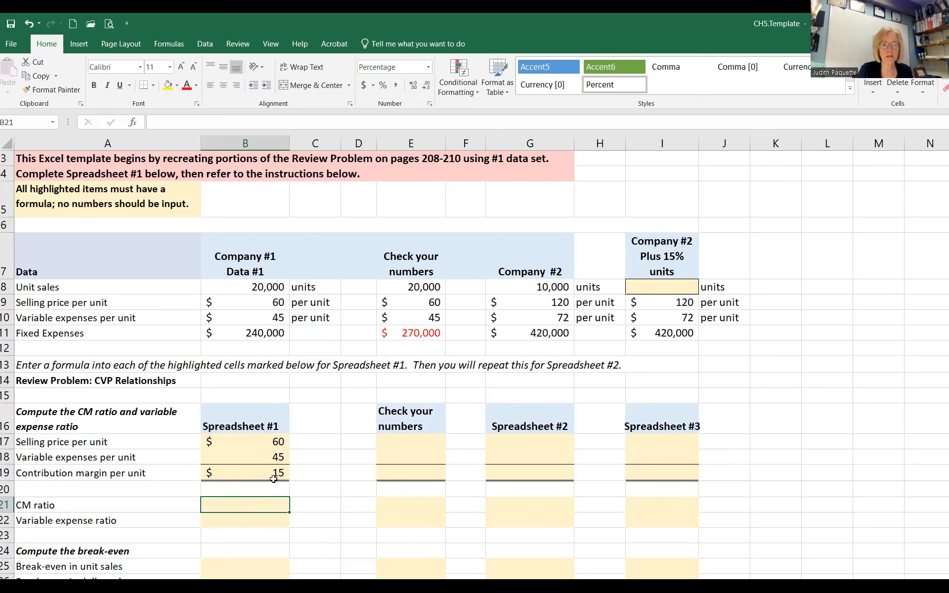
{"action": "type", "text": "+"}
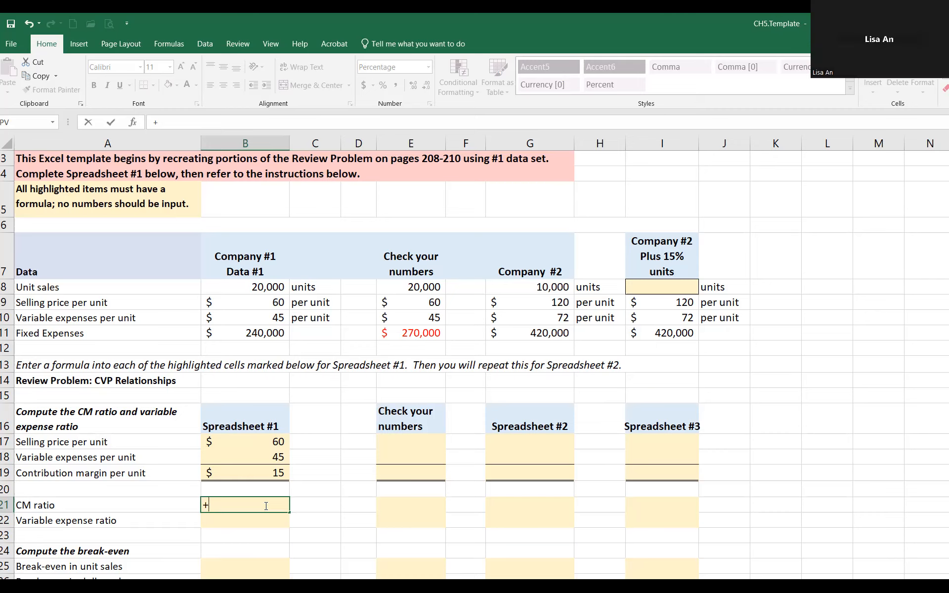
{"action": "left_click", "coordinate": [279, 473]}
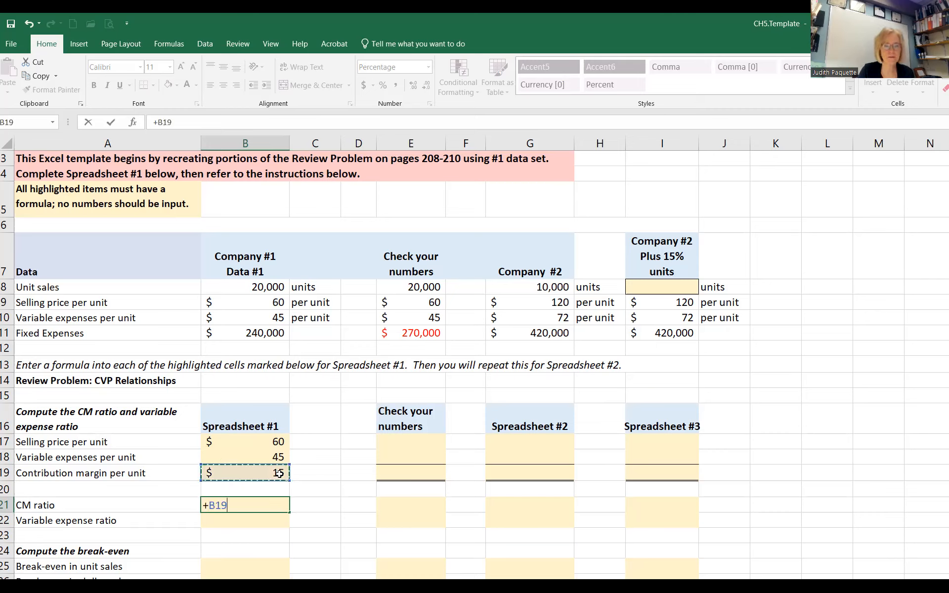
{"action": "type", "text": "/"}
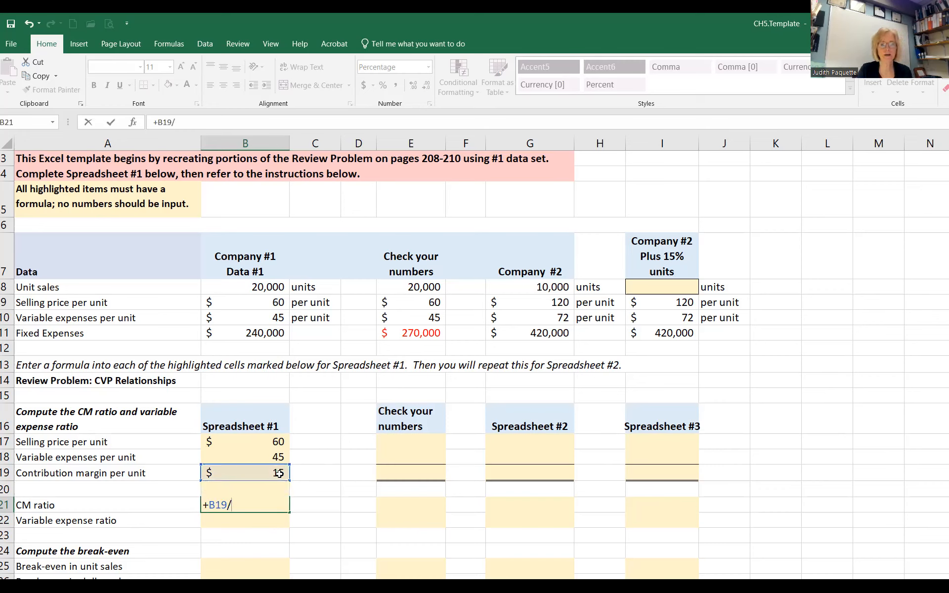
{"action": "left_click", "coordinate": [275, 439]}
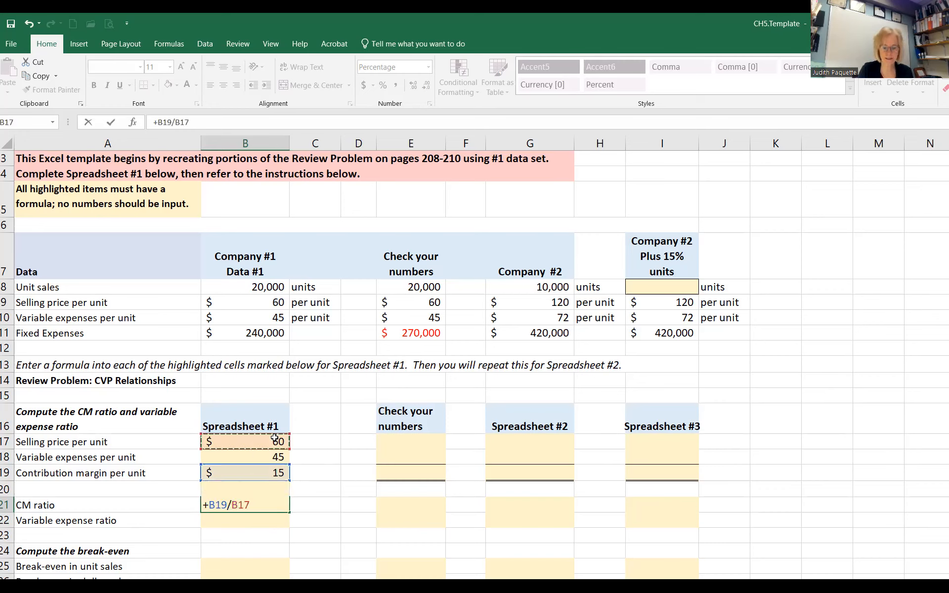
{"action": "key", "text": "Return"}
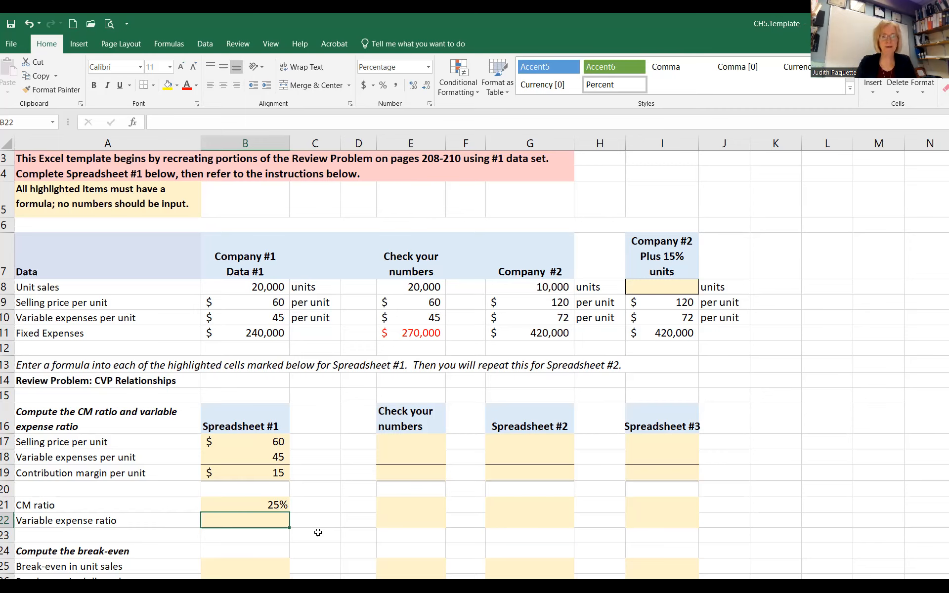
Step: Calculate Spreadsheet #1's variable expense ratio in B22 with the formula +B18/B17
{"action": "type", "text": "+"}
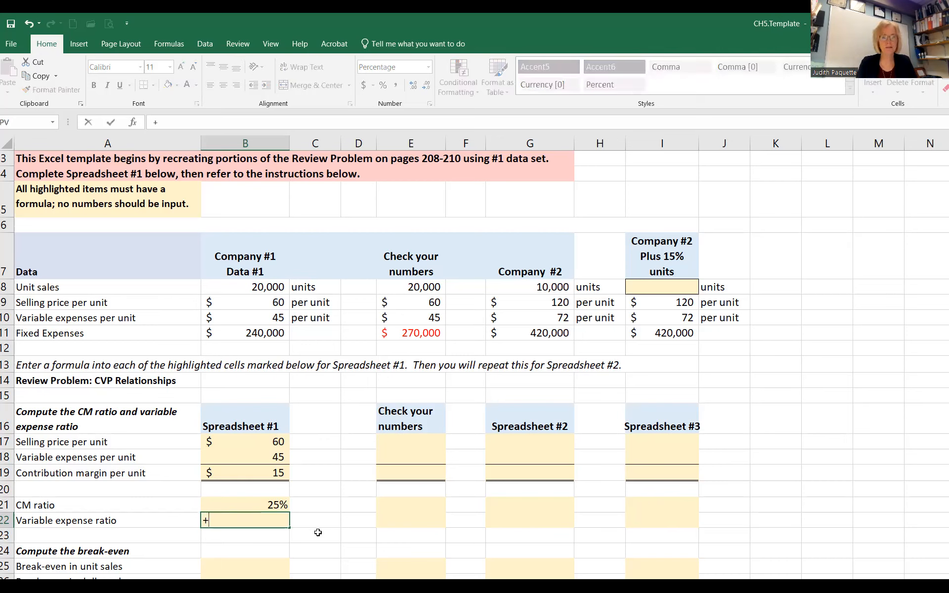
{"action": "left_click", "coordinate": [262, 458]}
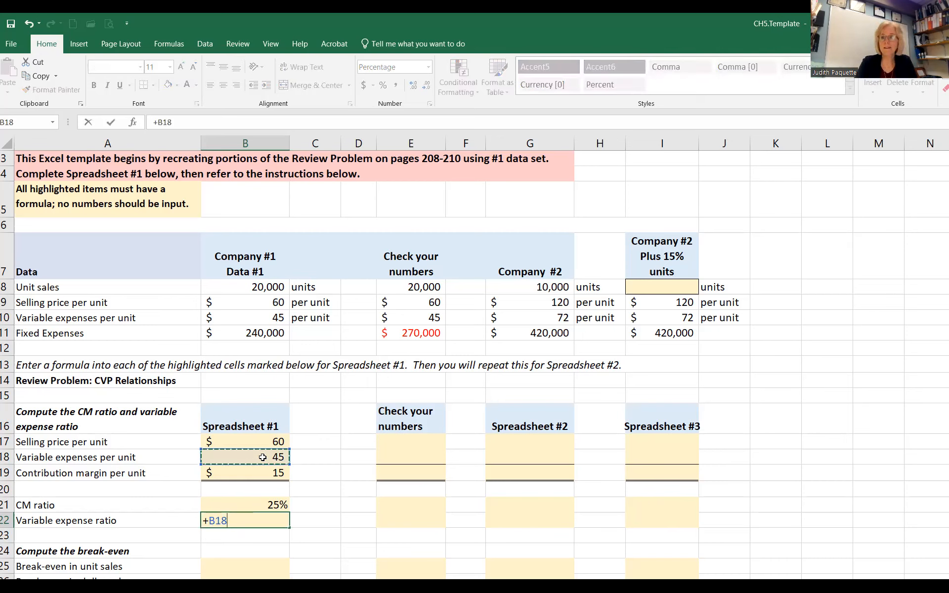
{"action": "type", "text": "/"}
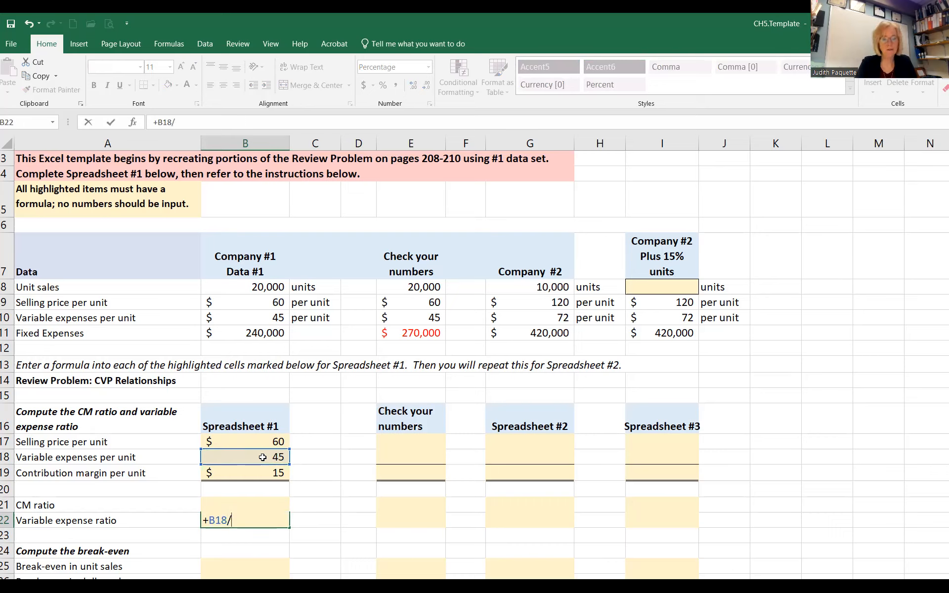
{"action": "left_click", "coordinate": [233, 439]}
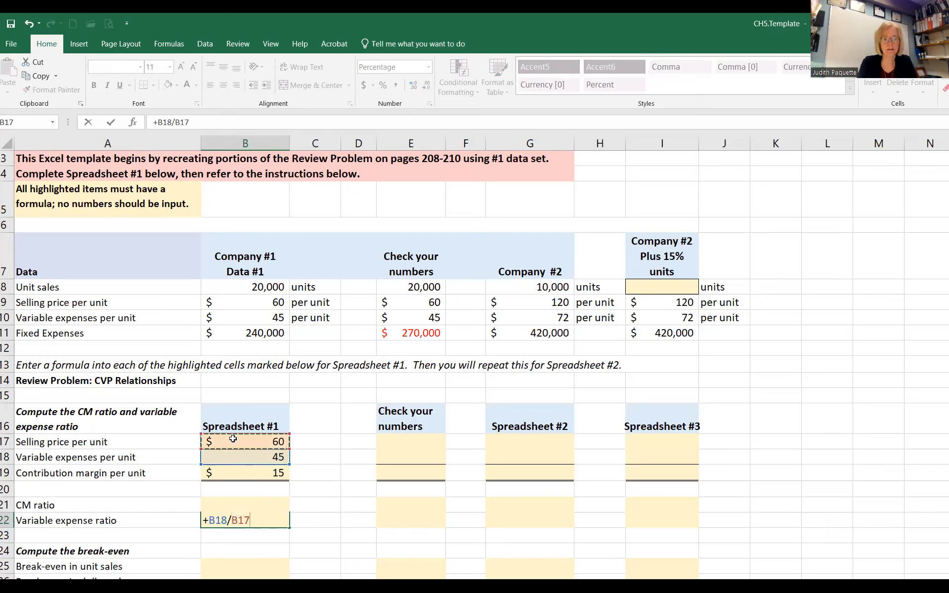
{"action": "key", "text": "Return"}
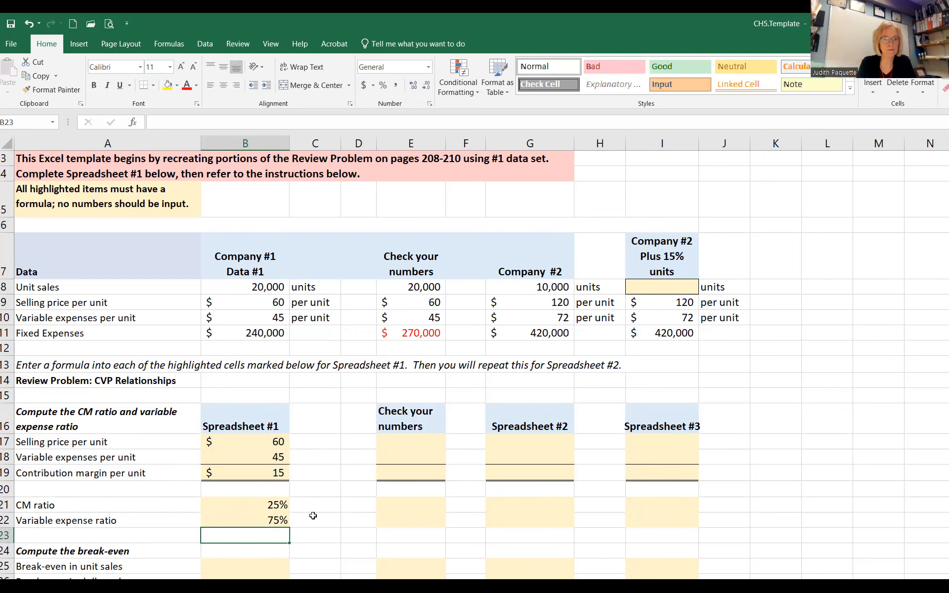
Step: Calculate Spreadsheet #1's break-even in unit sales in B25 by dividing fixed expenses by contribution margin per unit, +B11/B19
{"action": "scroll", "coordinate": [310, 500], "scroll_direction": "down", "scroll_amount": 3}
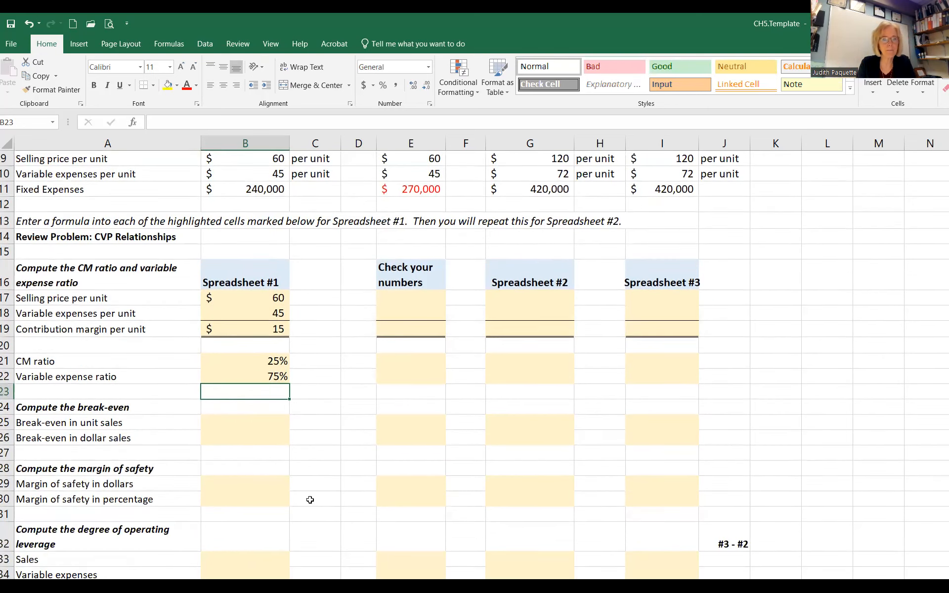
{"action": "left_click", "coordinate": [251, 377]}
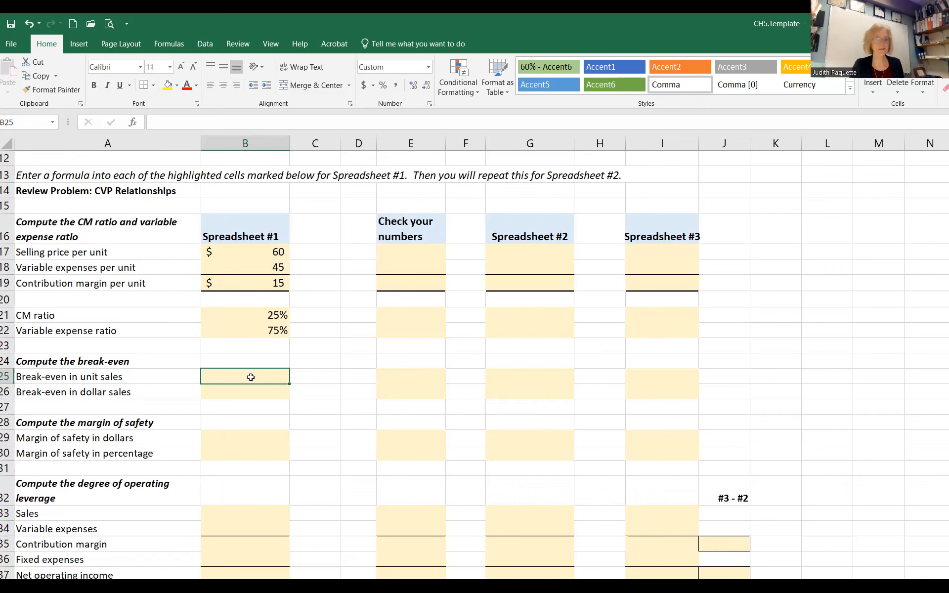
{"action": "scroll", "coordinate": [250, 391], "scroll_direction": "up", "scroll_amount": 2}
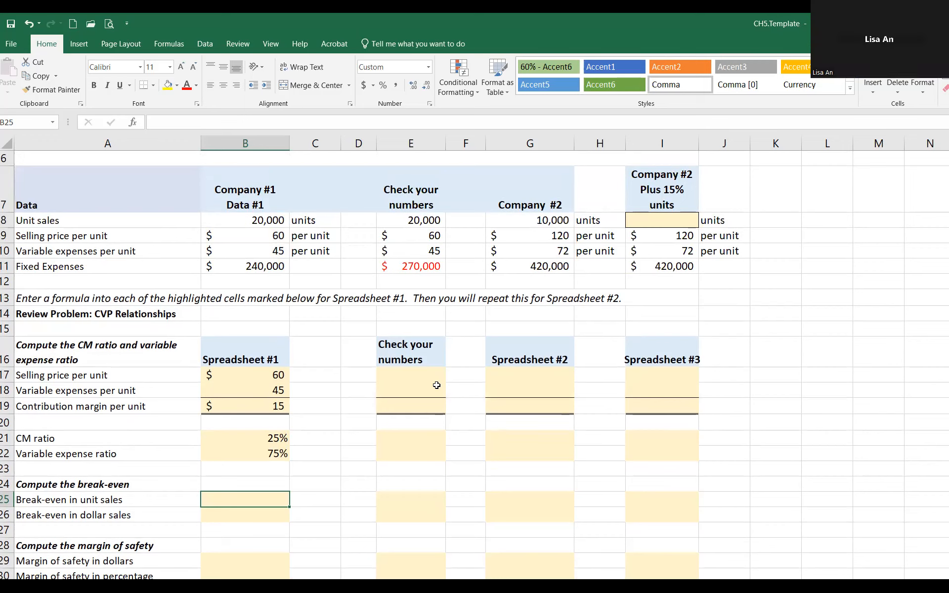
{"action": "type", "text": "+"}
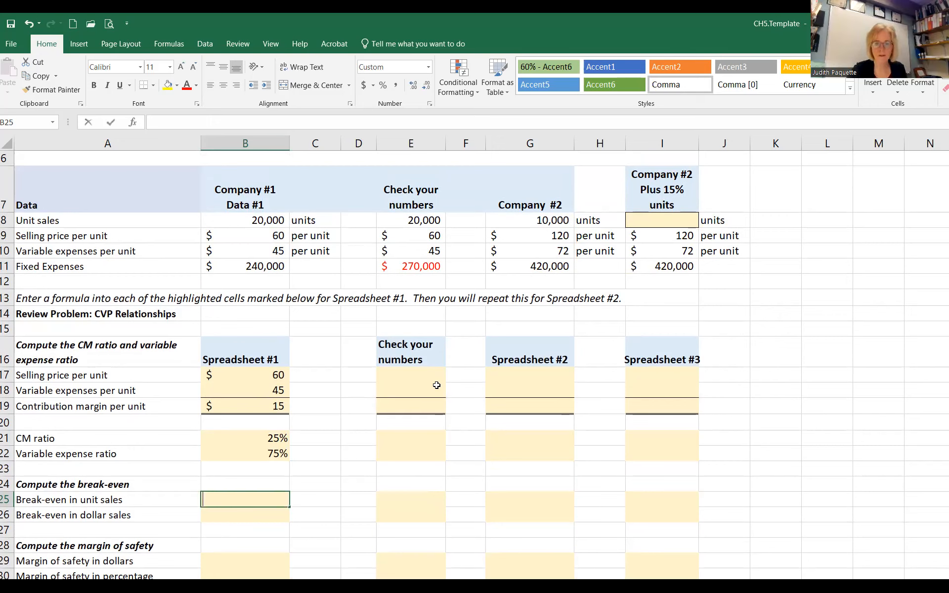
{"action": "left_click", "coordinate": [247, 266]}
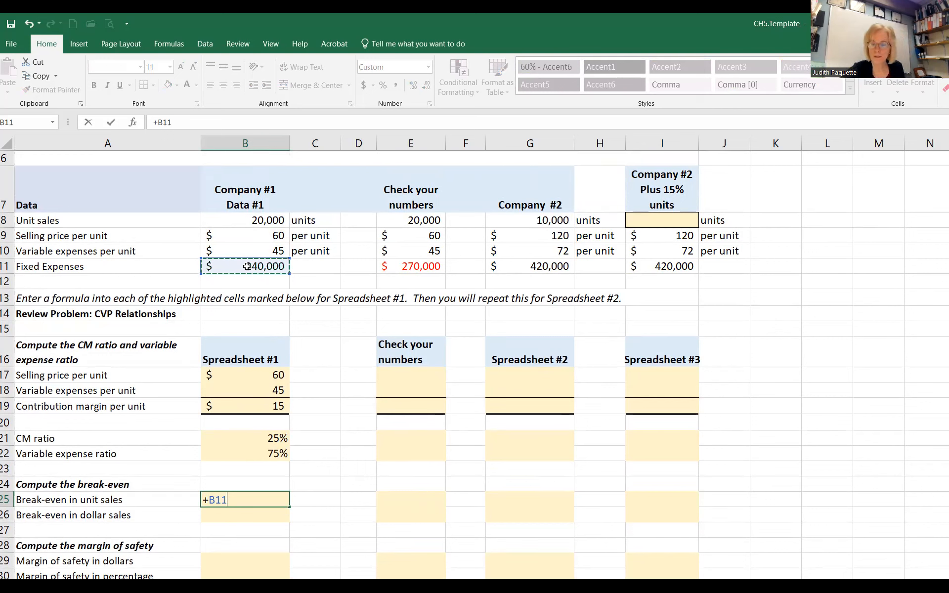
{"action": "type", "text": "/"}
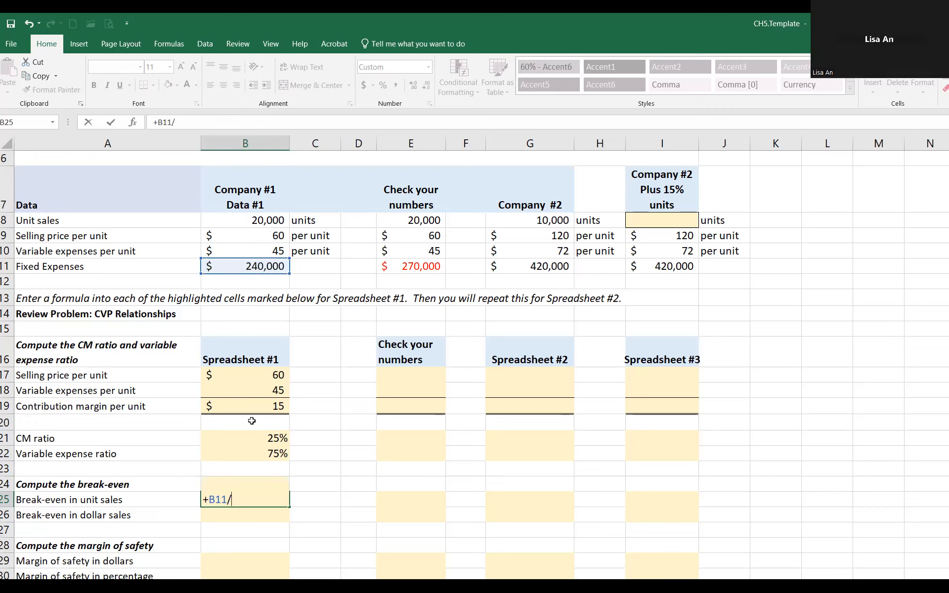
{"action": "left_click", "coordinate": [253, 402]}
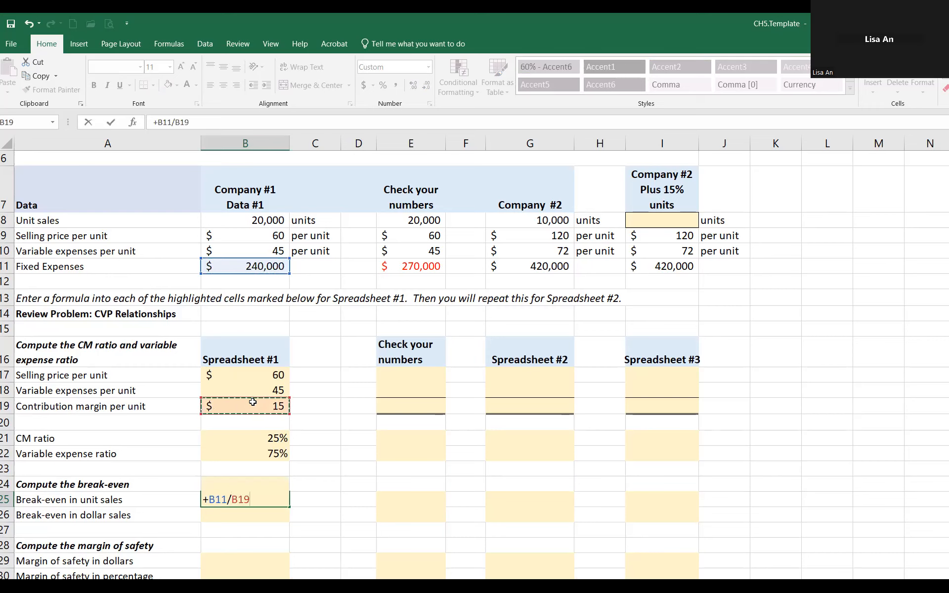
{"action": "key", "text": "Return"}
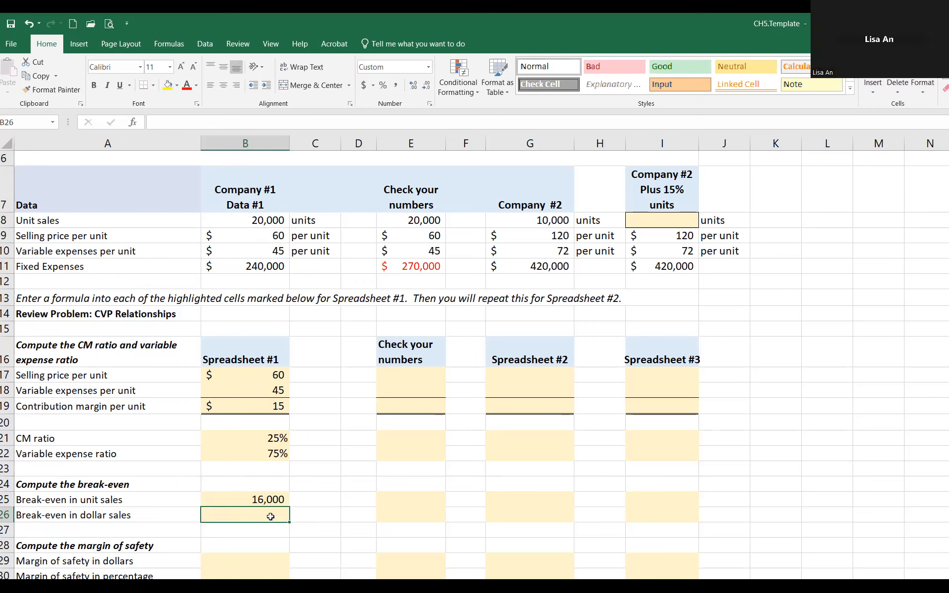
Step: Calculate Spreadsheet #1's break-even in dollar sales in B26 by dividing fixed expenses by the CM ratio, +B11/B21
{"action": "type", "text": "+"}
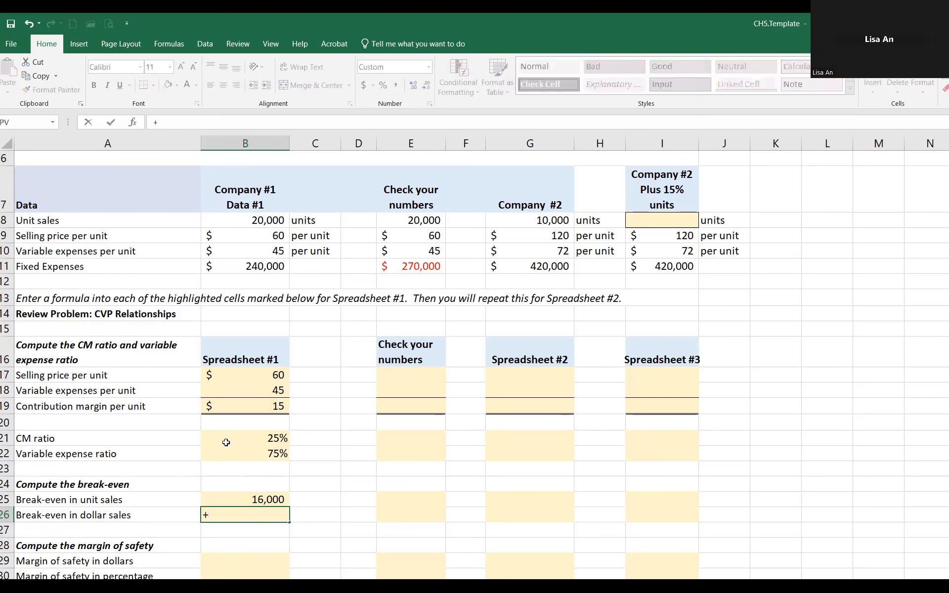
{"action": "left_click", "coordinate": [237, 267]}
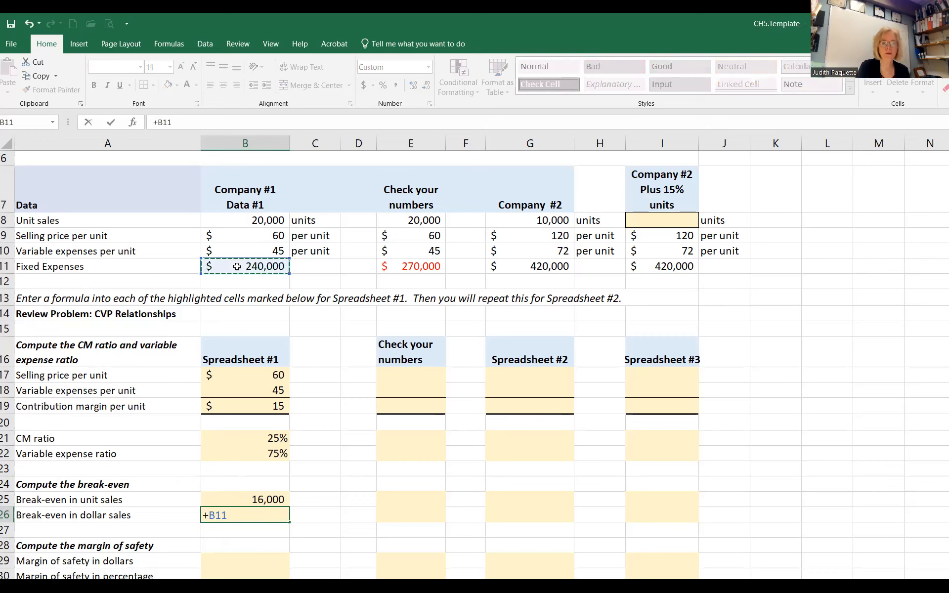
{"action": "type", "text": "/"}
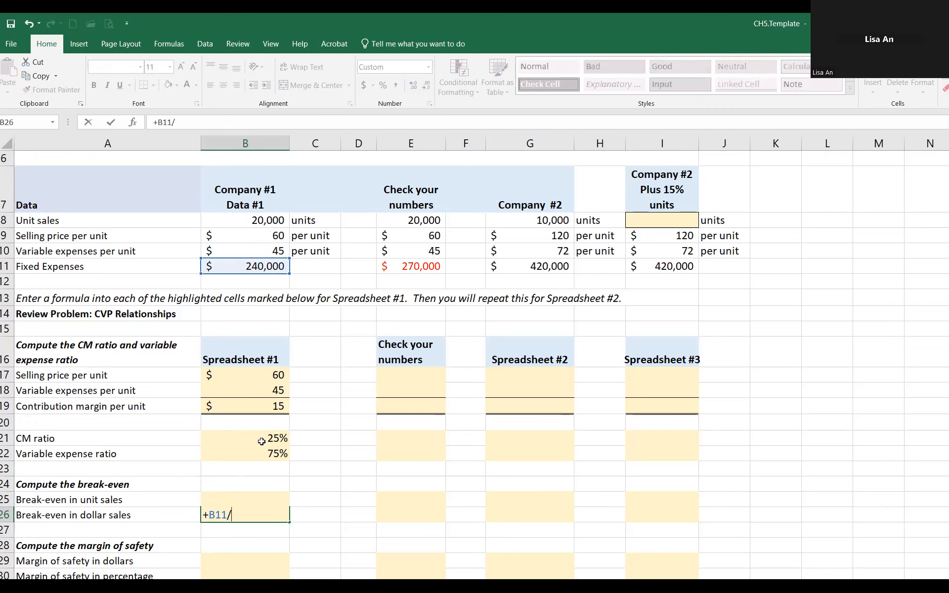
{"action": "left_click", "coordinate": [281, 438]}
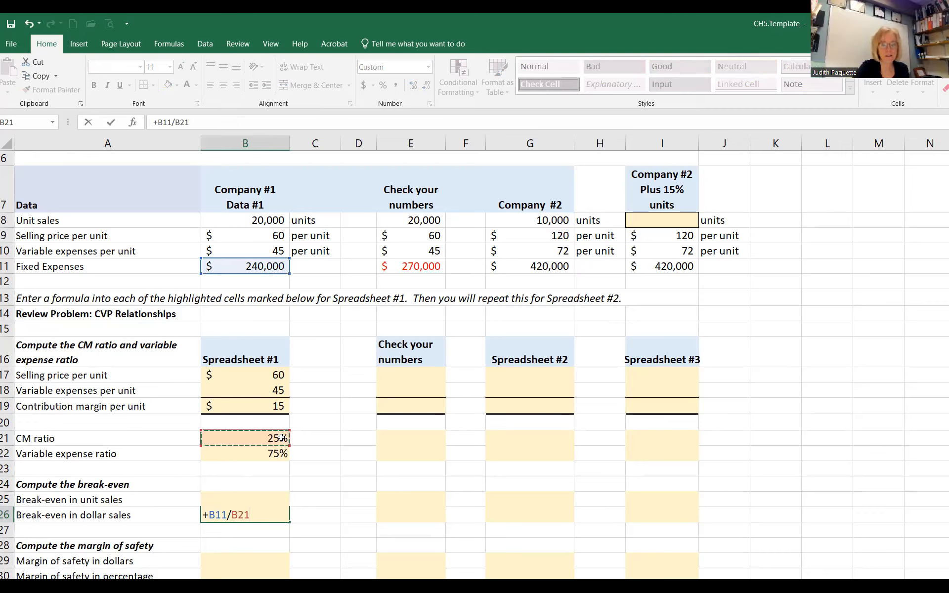
{"action": "key", "text": "Return"}
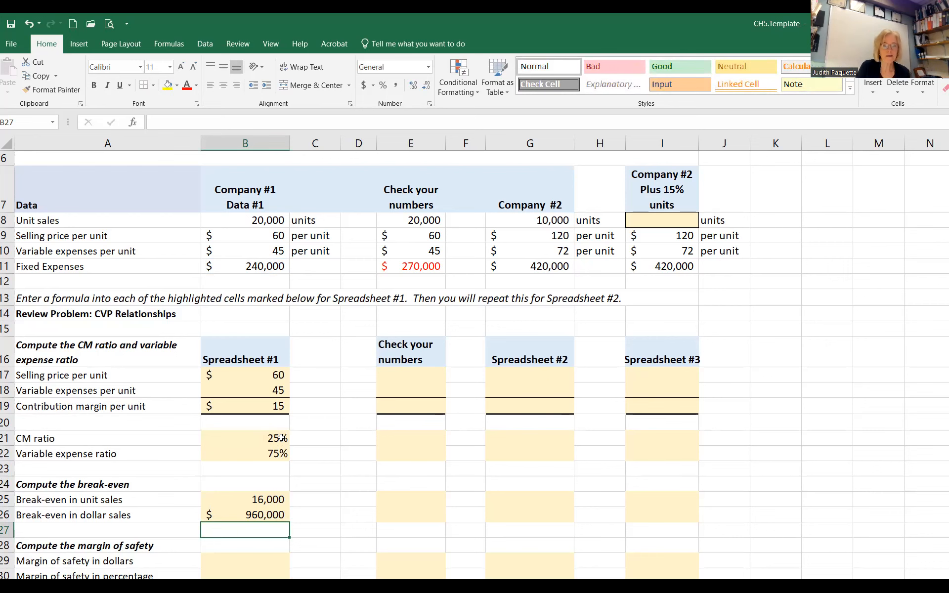
Step: Review the margin of safety and degree of operating leverage sections alongside Company #1's data to see which inputs they need
{"action": "scroll", "coordinate": [394, 445], "scroll_direction": "down", "scroll_amount": 1}
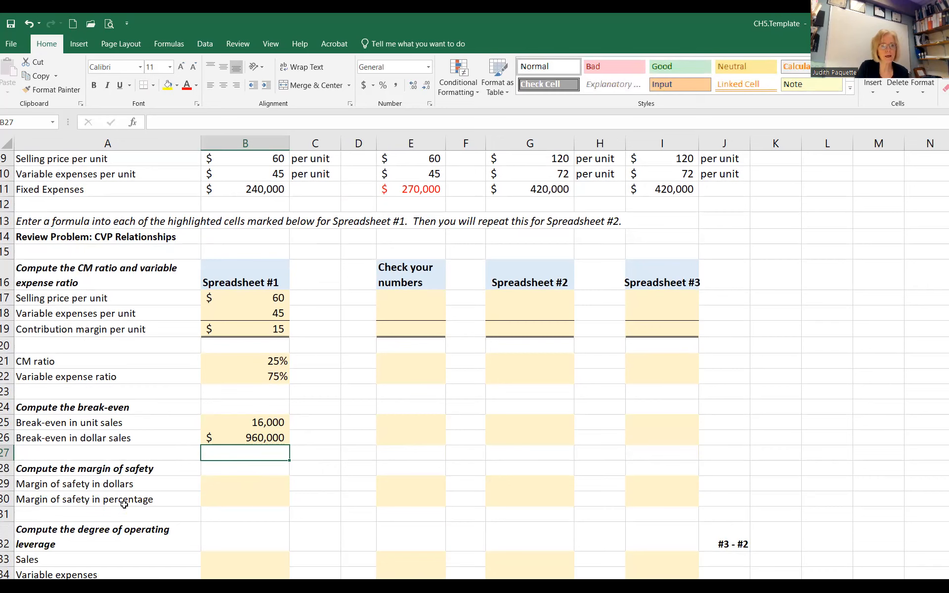
{"action": "scroll", "coordinate": [316, 481], "scroll_direction": "up", "scroll_amount": 2}
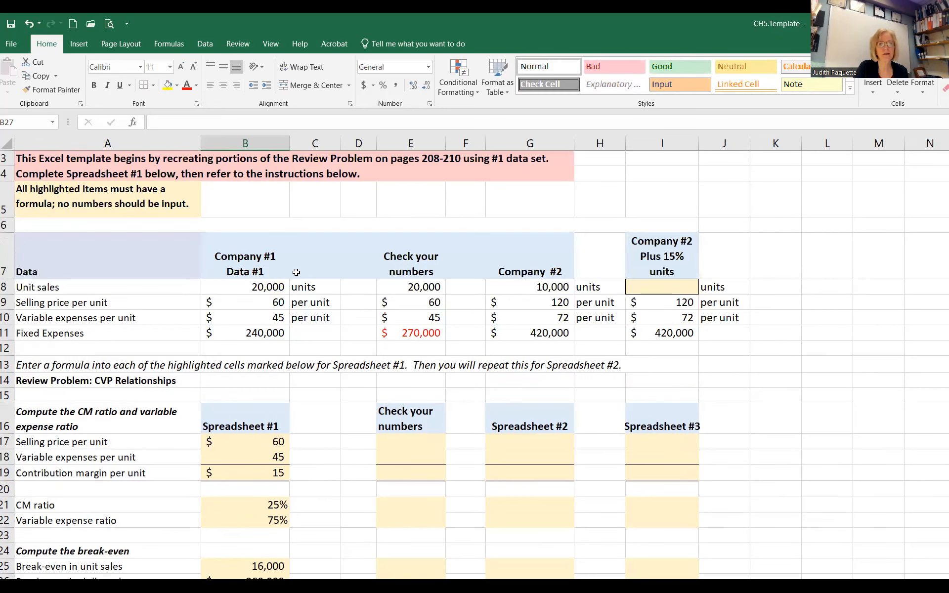
{"action": "scroll", "coordinate": [339, 478], "scroll_direction": "down", "scroll_amount": 2}
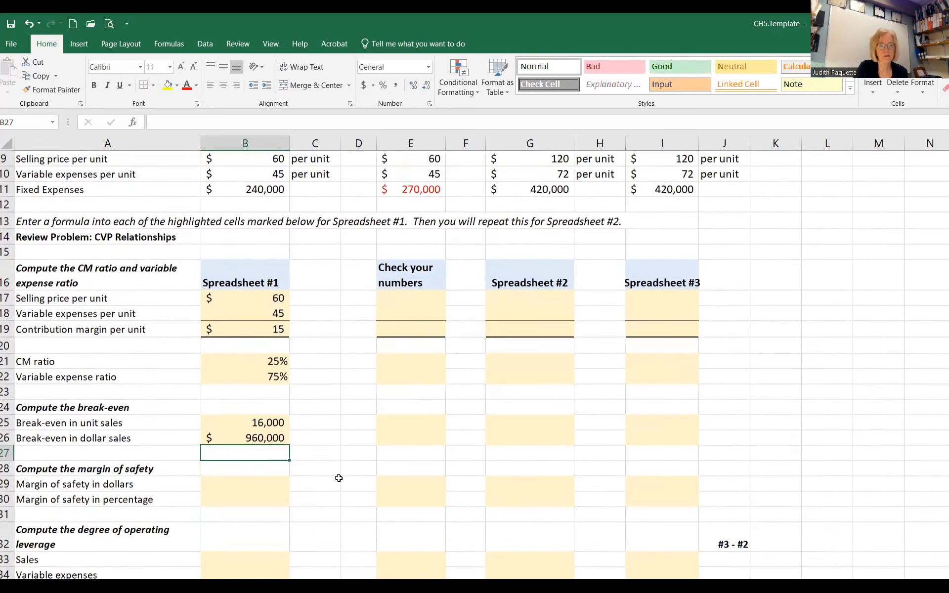
{"action": "scroll", "coordinate": [338, 478], "scroll_direction": "down", "scroll_amount": 3}
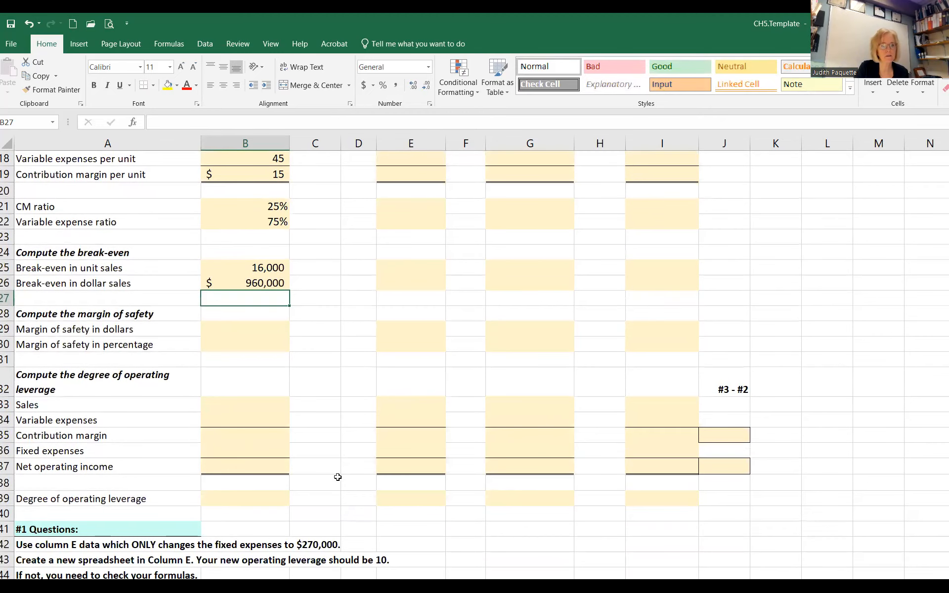
{"action": "scroll", "coordinate": [338, 477], "scroll_direction": "down", "scroll_amount": 2}
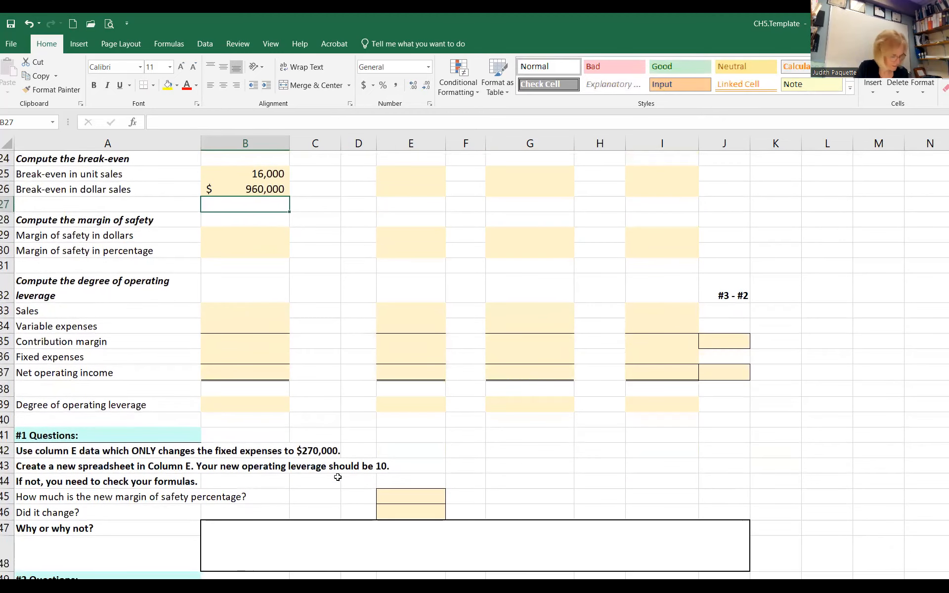
{"action": "scroll", "coordinate": [336, 476], "scroll_direction": "up", "scroll_amount": 1}
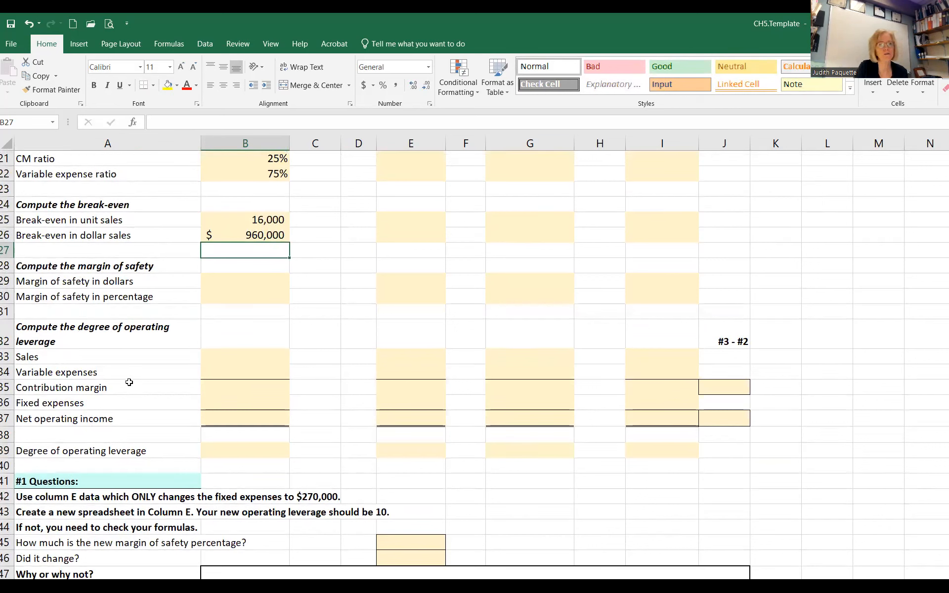
{"action": "left_click", "coordinate": [253, 357]}
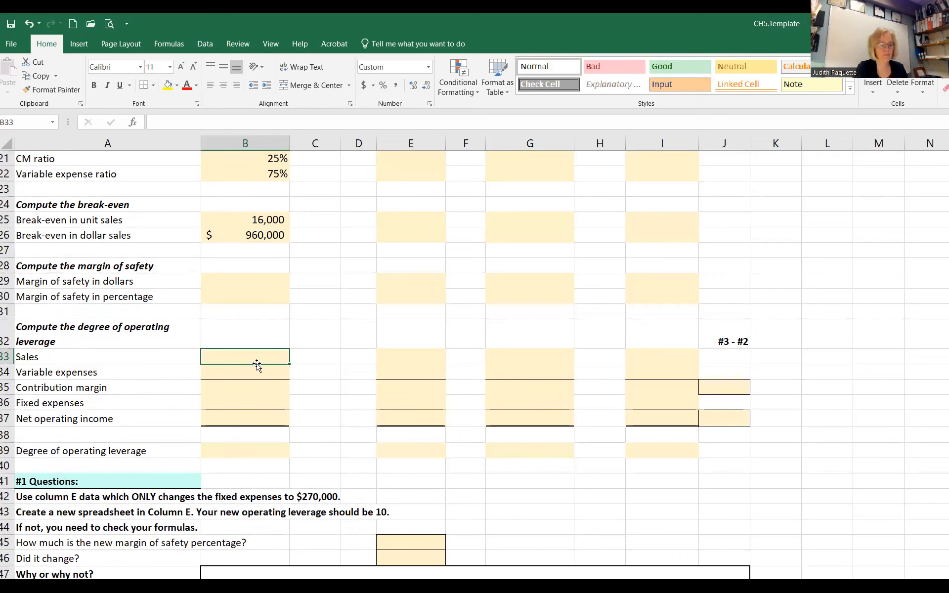
{"action": "left_click", "coordinate": [290, 372]}
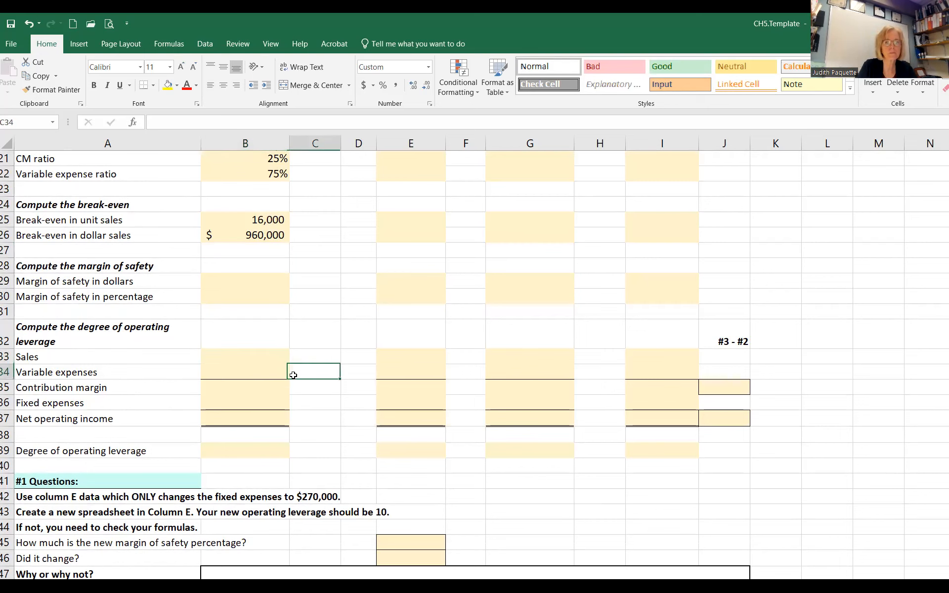
{"action": "scroll", "coordinate": [292, 376], "scroll_direction": "down", "scroll_amount": 2, "text": "ctrl"}
{"action": "scroll", "coordinate": [292, 376], "scroll_direction": "up", "scroll_amount": 4}
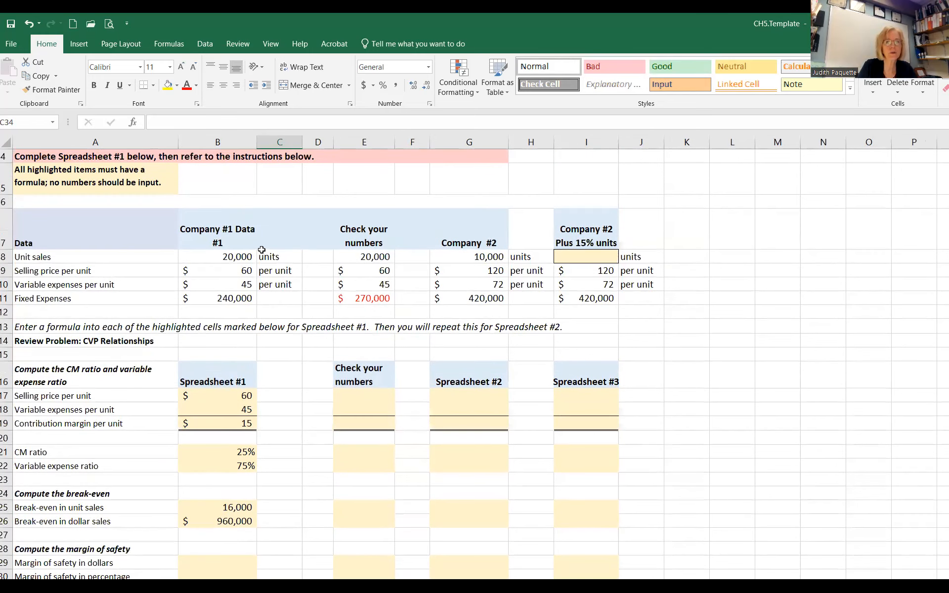
{"action": "scroll", "coordinate": [304, 406], "scroll_direction": "down", "scroll_amount": 3}
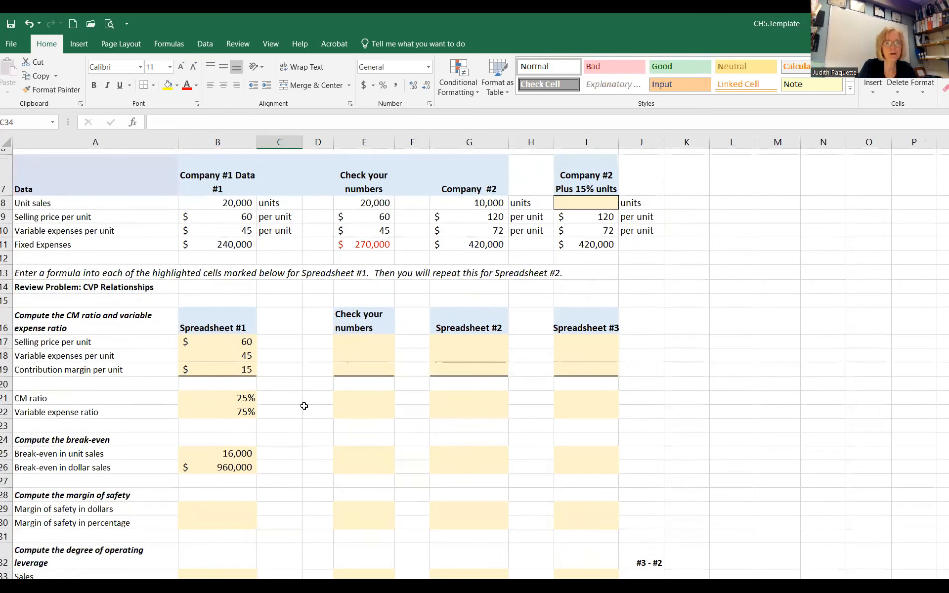
Step: Calculate Spreadsheet #1's sales in B33 by multiplying unit sales by selling price per unit, +B8*B17
{"action": "left_click", "coordinate": [236, 461]}
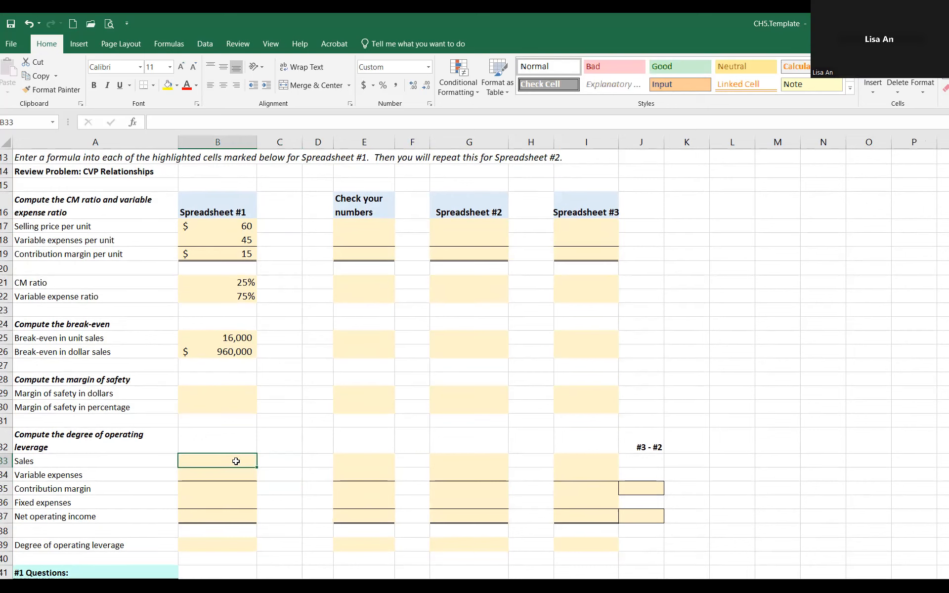
{"action": "type", "text": "+"}
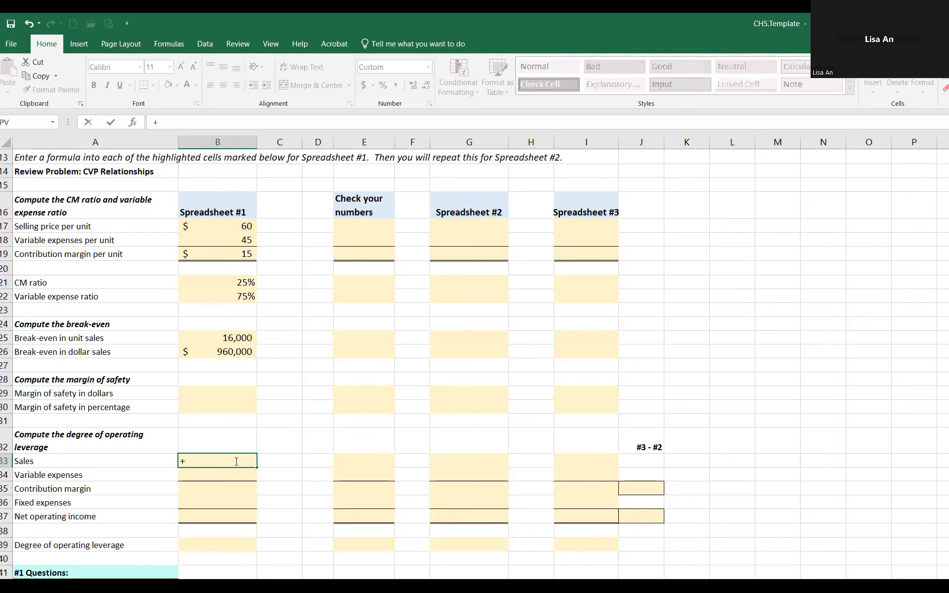
{"action": "scroll", "coordinate": [233, 452], "scroll_direction": "up", "scroll_amount": 4}
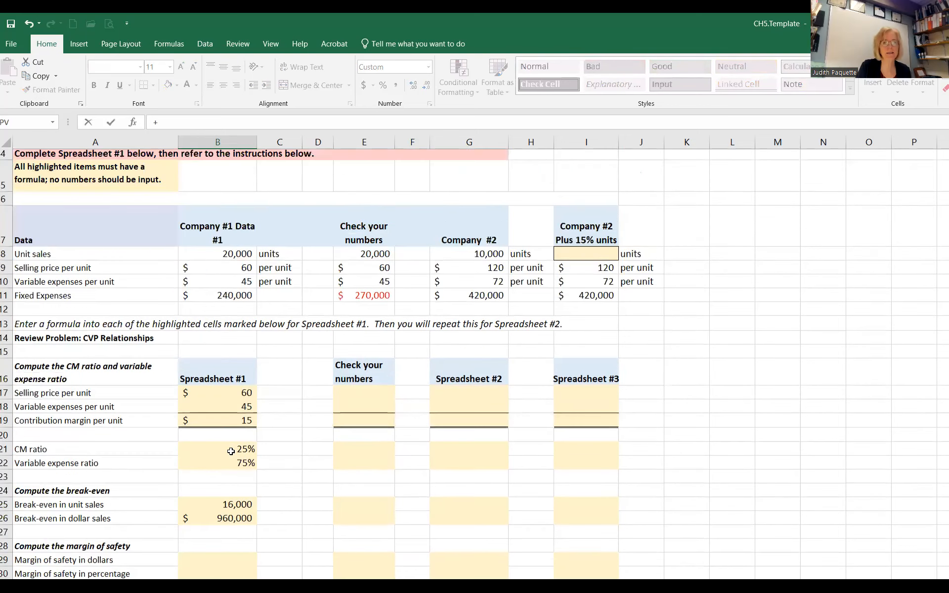
{"action": "left_click", "coordinate": [244, 298]}
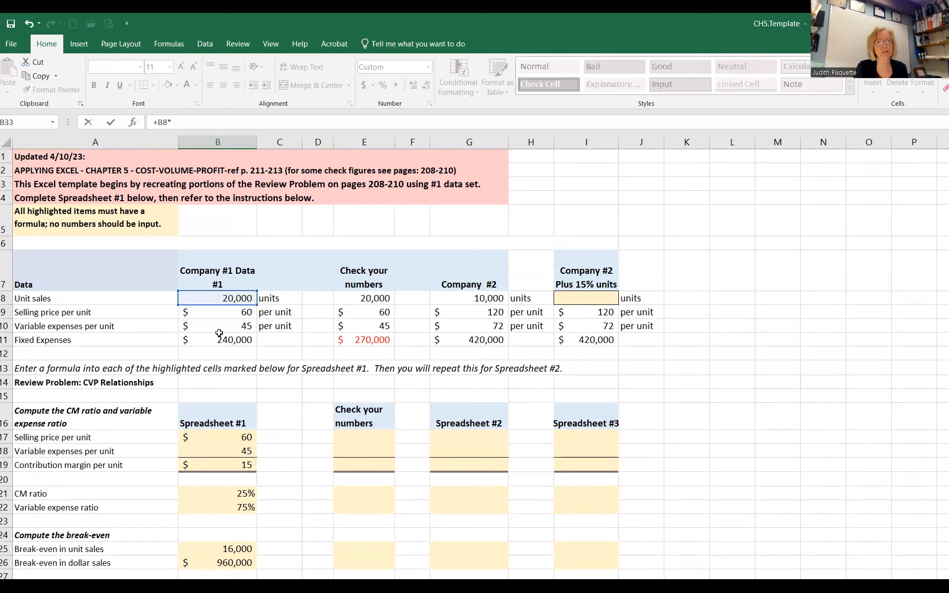
{"action": "left_click", "coordinate": [240, 434]}
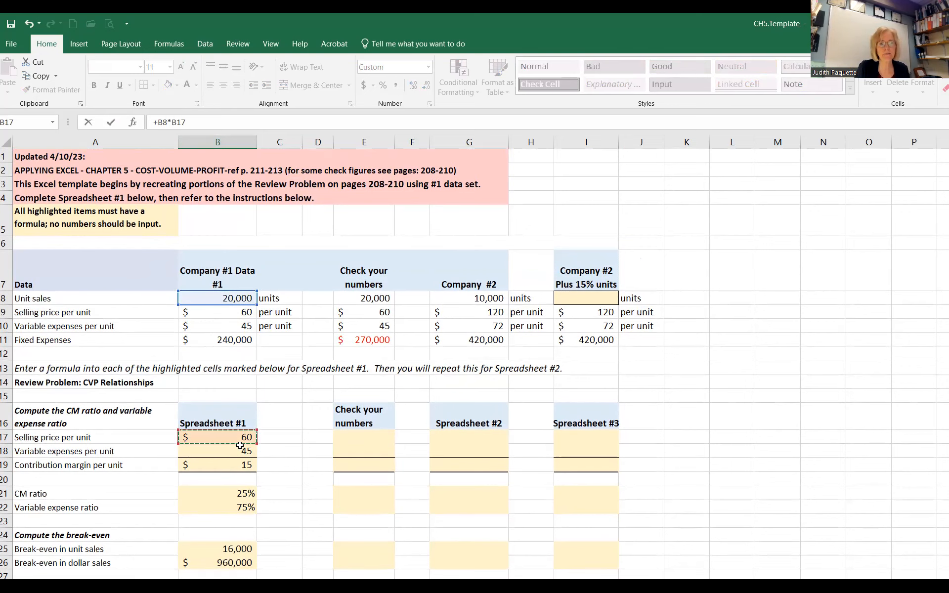
{"action": "key", "text": "Return"}
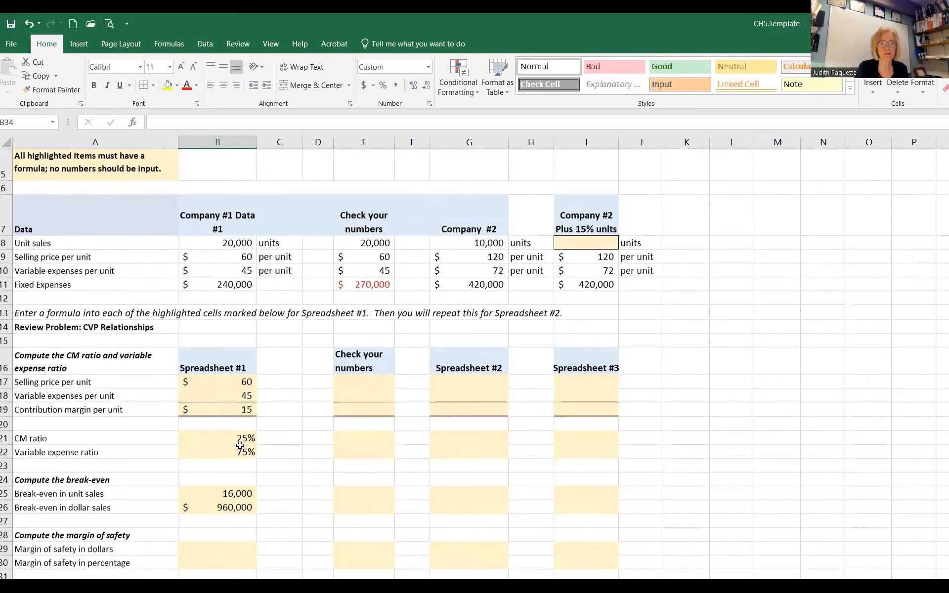
Step: Calculate Spreadsheet #1's variable expenses in B34 by multiplying unit sales by variable expenses per unit, +B8*B18
{"action": "scroll", "coordinate": [240, 446], "scroll_direction": "down", "scroll_amount": 3}
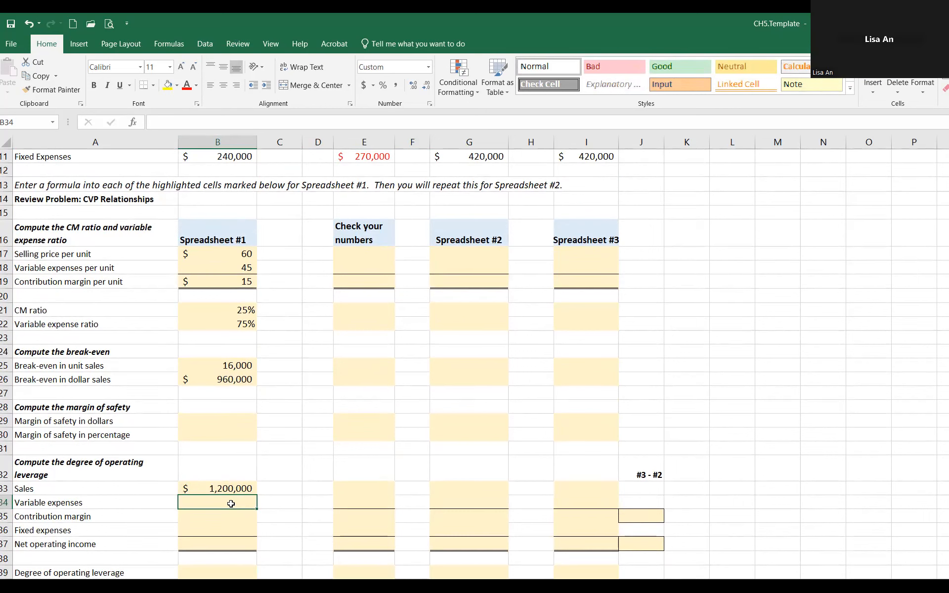
{"action": "type", "text": "+"}
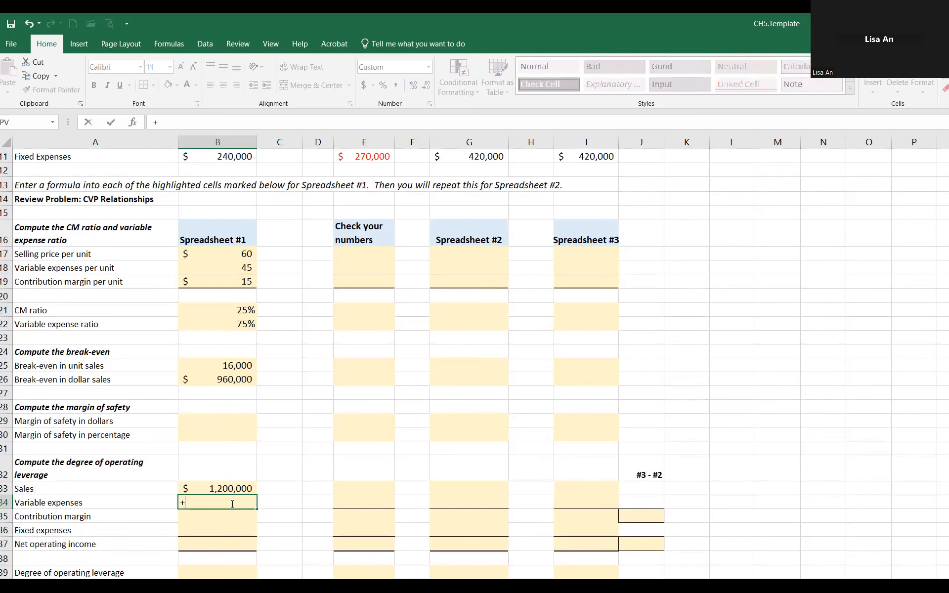
{"action": "scroll", "coordinate": [232, 503], "scroll_direction": "up", "scroll_amount": 1}
{"action": "scroll", "coordinate": [233, 502], "scroll_direction": "up", "scroll_amount": 2}
{"action": "left_click", "coordinate": [242, 287]}
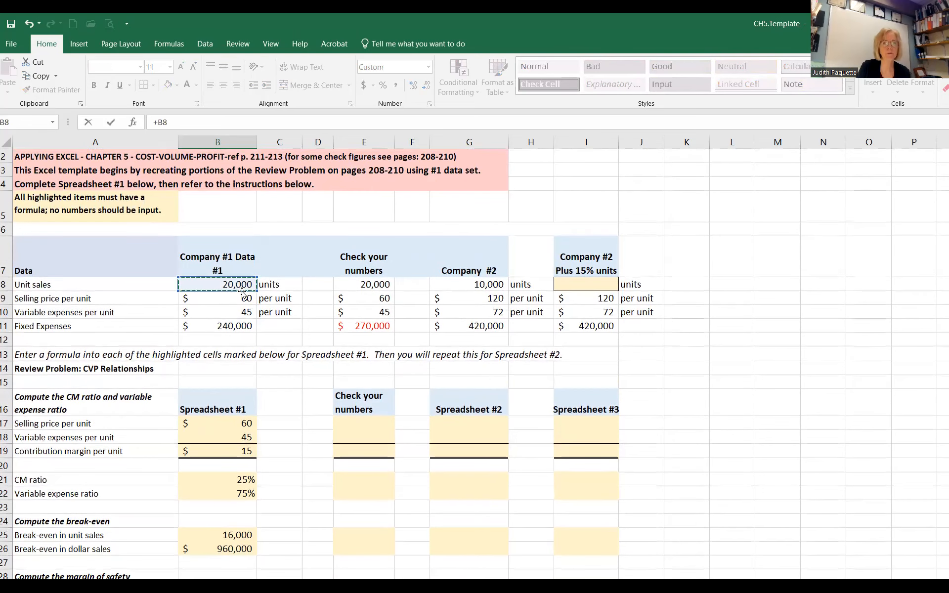
{"action": "type", "text": "*"}
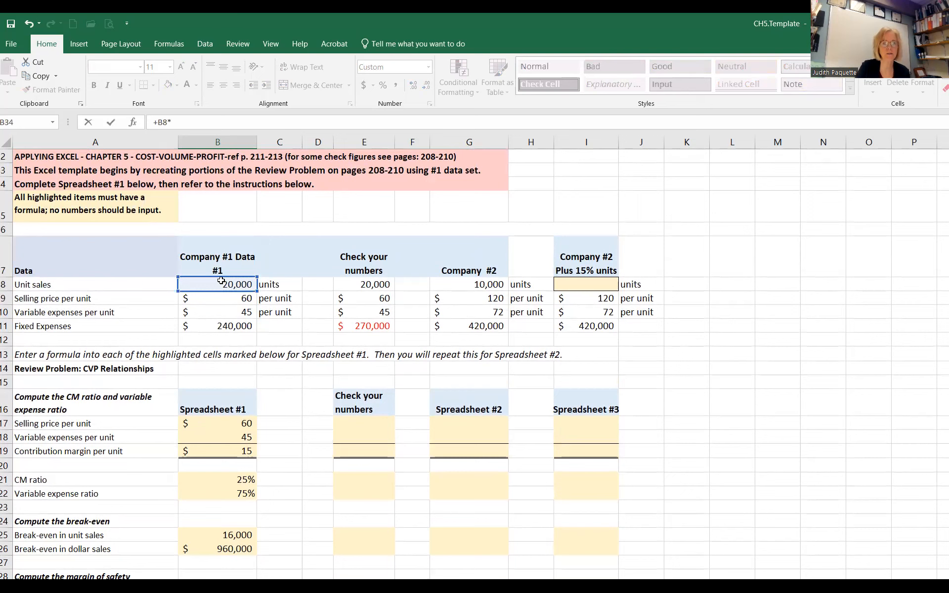
{"action": "left_click", "coordinate": [250, 434]}
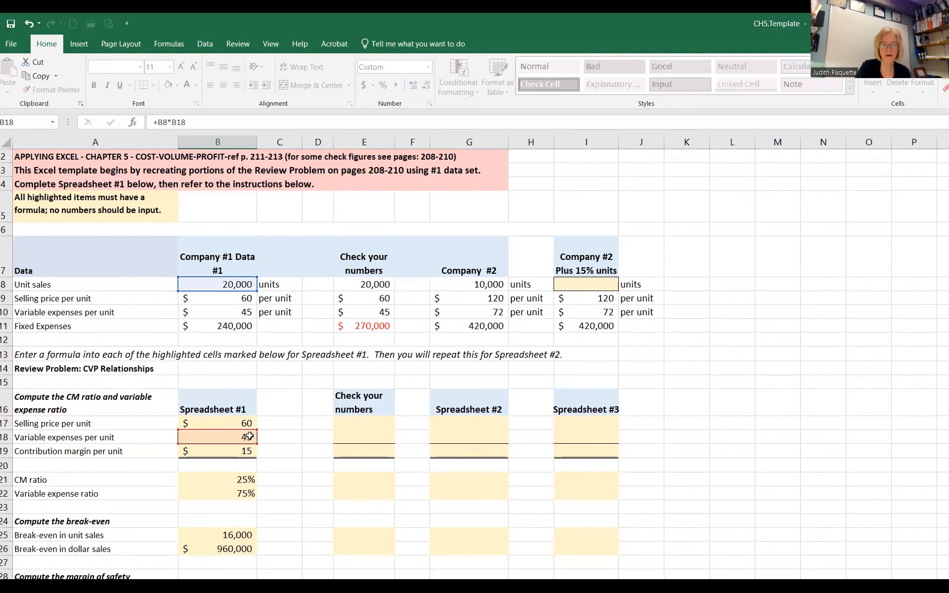
{"action": "key", "text": "Return"}
{"action": "scroll", "coordinate": [246, 479], "scroll_direction": "down", "scroll_amount": 2}
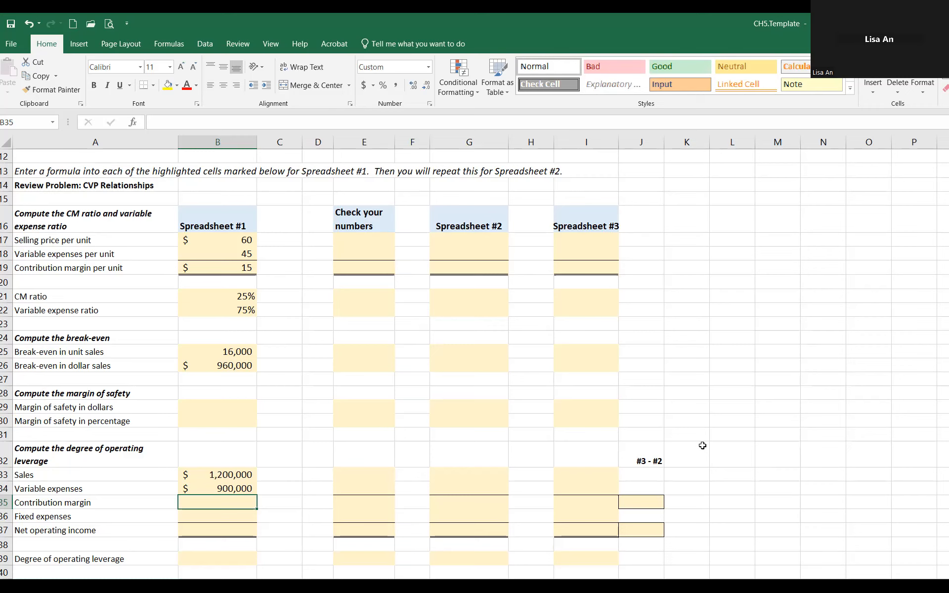
Step: Calculate Spreadsheet #1's contribution margin in B35 by subtracting variable expenses from sales, +B33-B34
{"action": "type", "text": "+"}
{"action": "key", "text": "Up"}
{"action": "key", "text": "Up"}
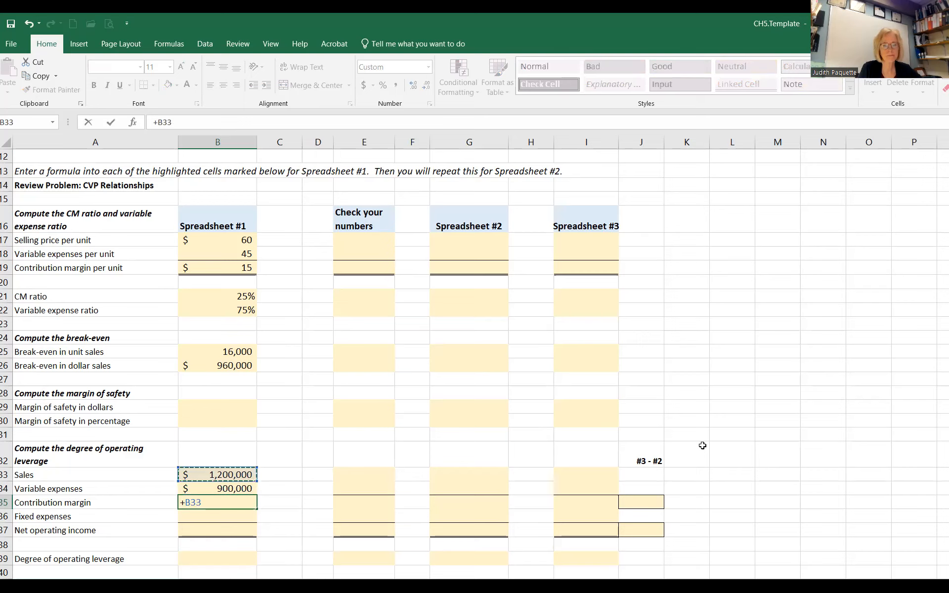
{"action": "type", "text": "-"}
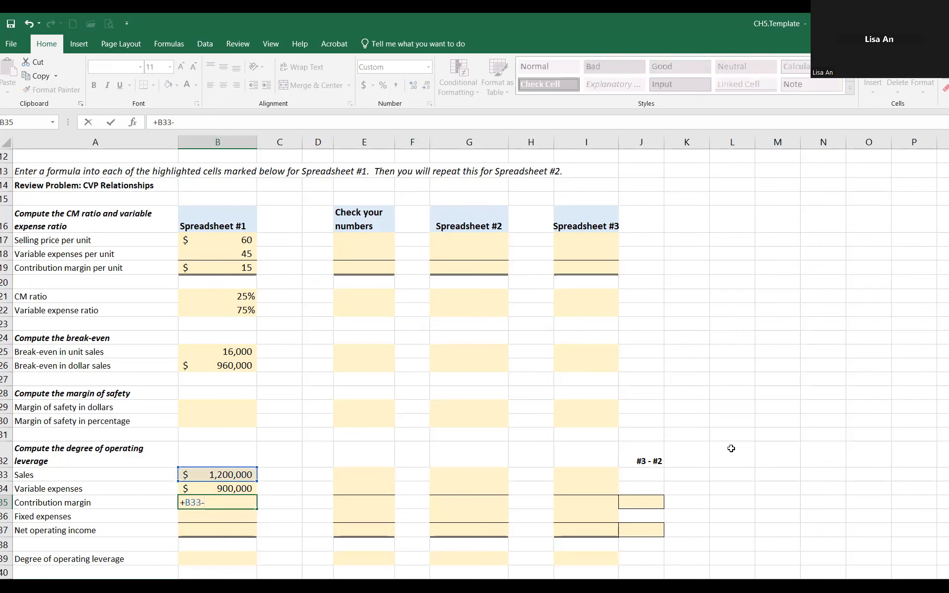
{"action": "left_click", "coordinate": [242, 487]}
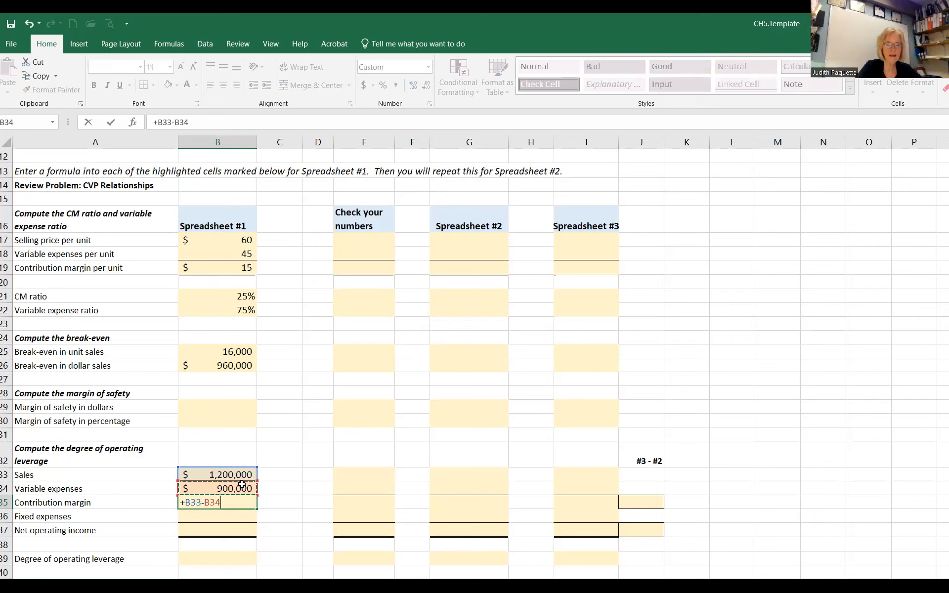
{"action": "key", "text": "Return"}
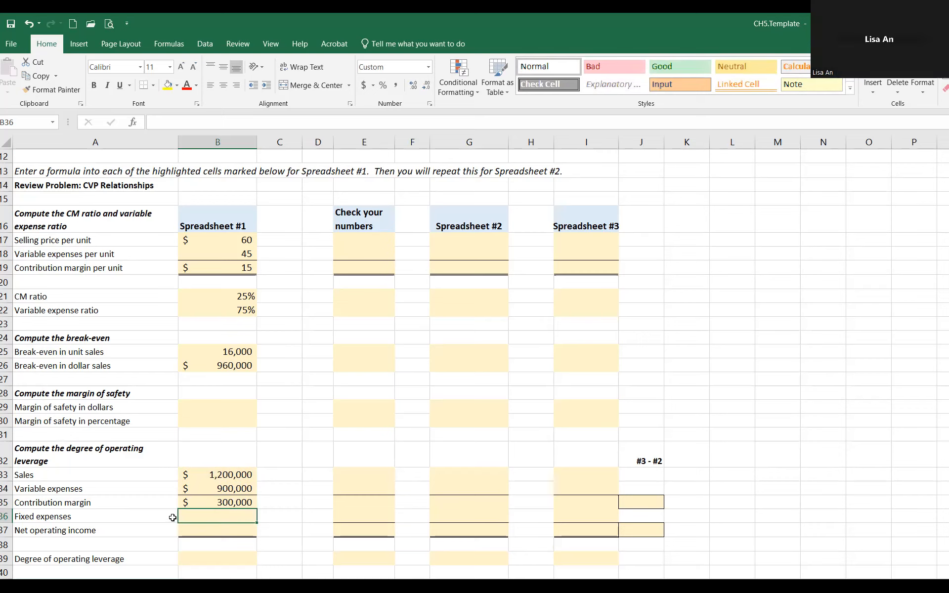
Step: Link Spreadsheet #1's fixed expenses in B36 to Company #1's fixed expenses with +B11
{"action": "type", "text": "+"}
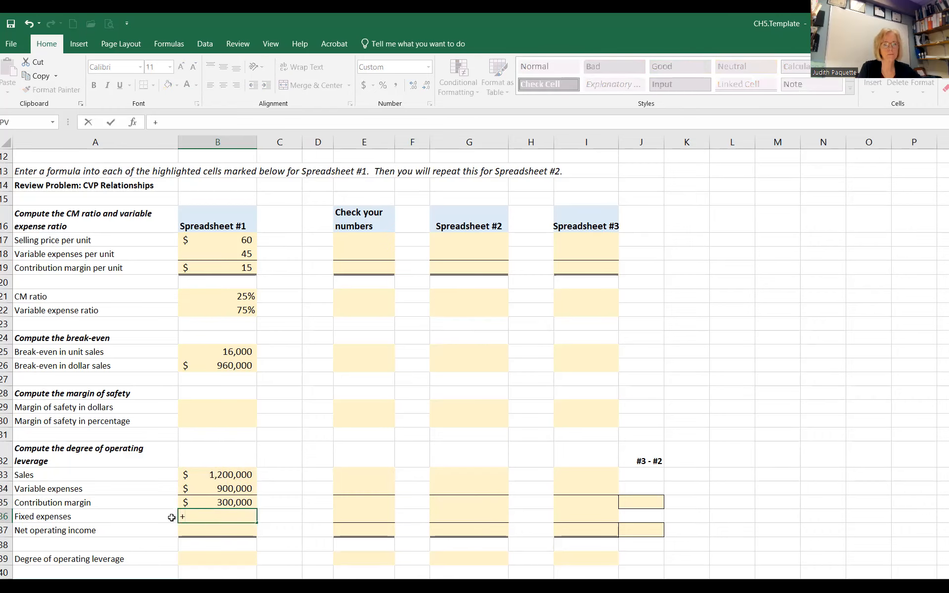
{"action": "scroll", "coordinate": [183, 521], "scroll_direction": "up", "scroll_amount": 3}
{"action": "left_click", "coordinate": [227, 310]}
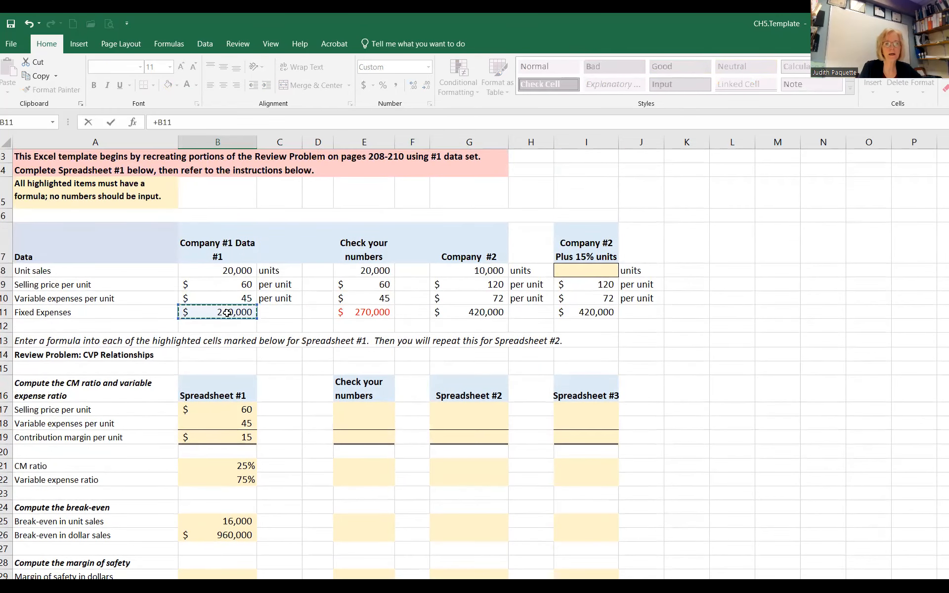
{"action": "key", "text": "Return"}
{"action": "scroll", "coordinate": [227, 313], "scroll_direction": "down", "scroll_amount": 3}
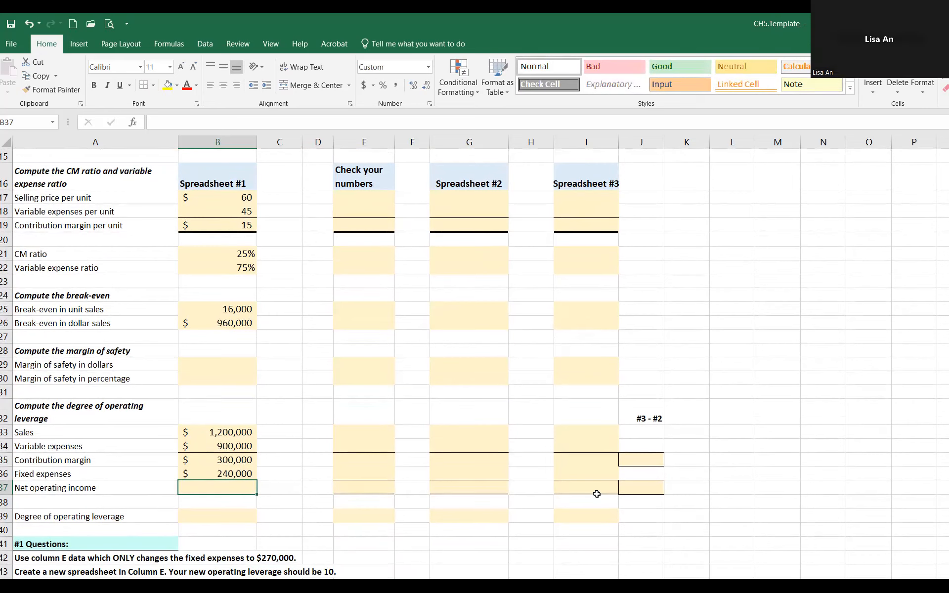
Step: Calculate Spreadsheet #1's net operating income in B37 by subtracting fixed expenses from the contribution margin, +B35-B36
{"action": "type", "text": "+"}
{"action": "key", "text": "Up"}
{"action": "key", "text": "Up"}
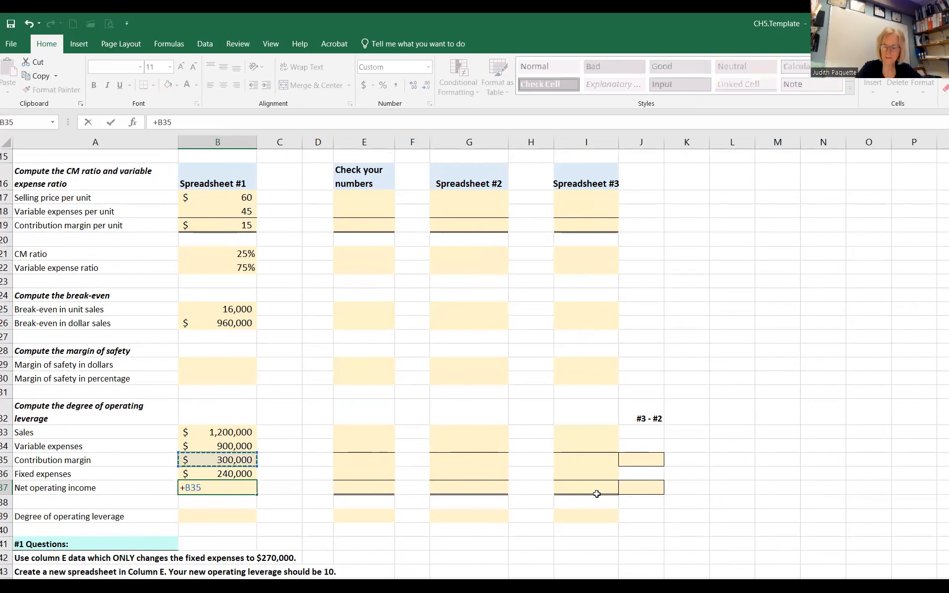
{"action": "type", "text": "-"}
{"action": "key", "text": "Up"}
{"action": "key", "text": "Return"}
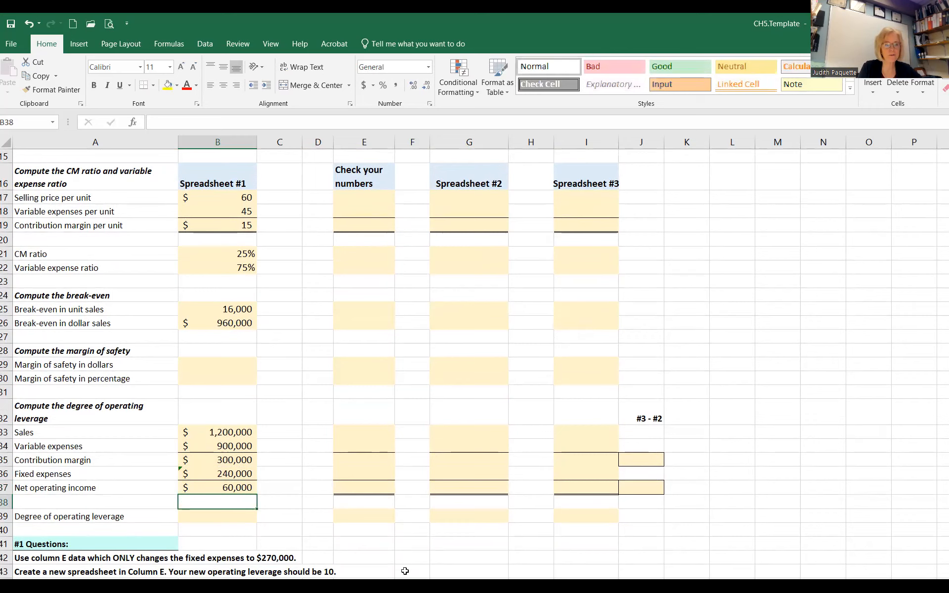
Step: Calculate Spreadsheet #1's degree of operating leverage in B39 by dividing contribution margin by net operating income, +B35/B37
{"action": "left_click", "coordinate": [212, 517]}
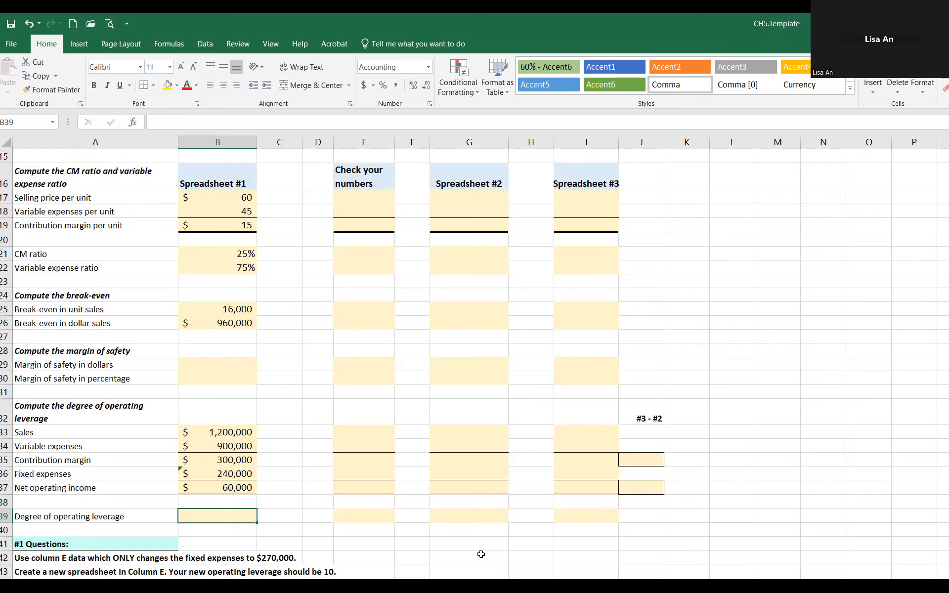
{"action": "type", "text": "+"}
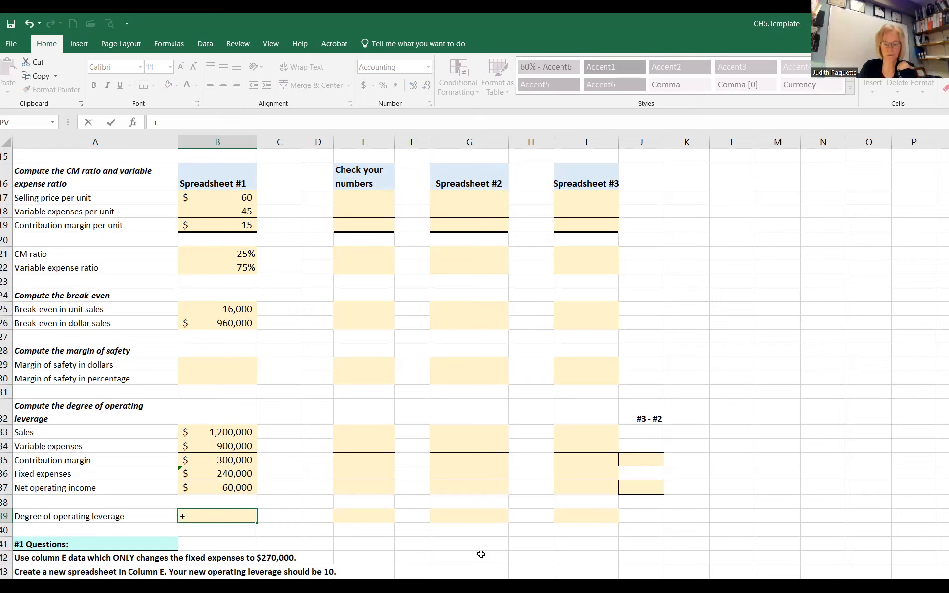
{"action": "key", "text": "Up"}
{"action": "key", "text": "Up"}
{"action": "key", "text": "Up"}
{"action": "key", "text": "Up"}
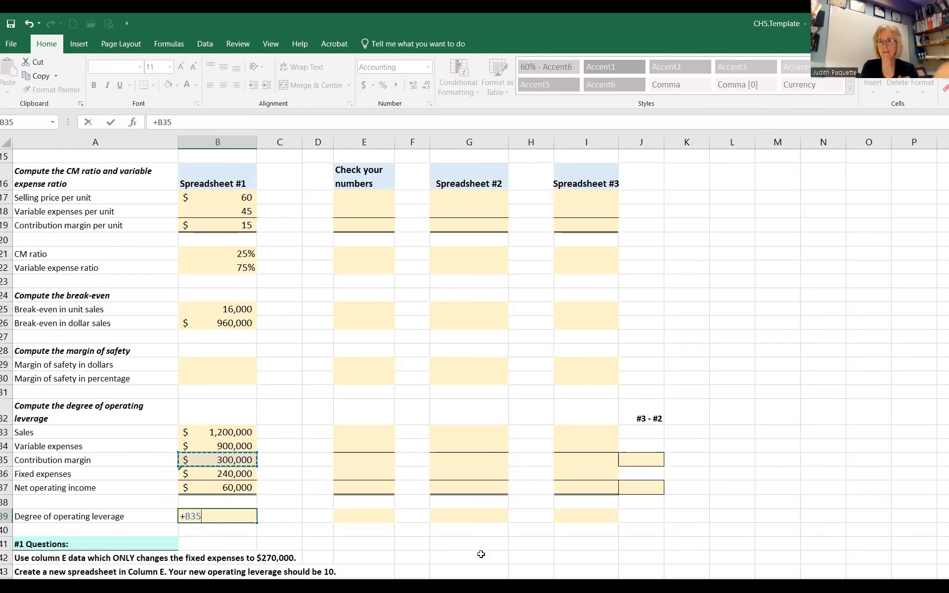
{"action": "type", "text": "/"}
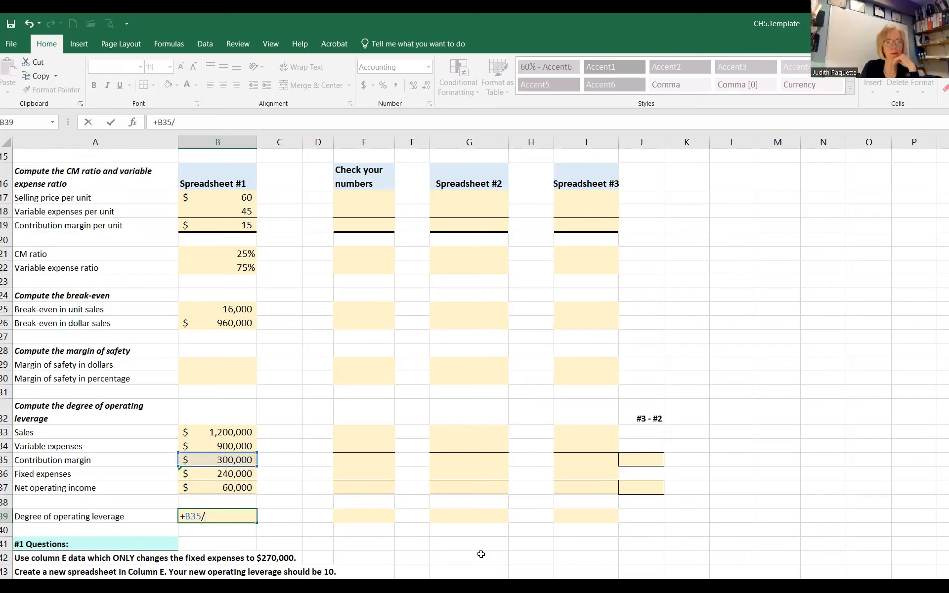
{"action": "left_click", "coordinate": [206, 488]}
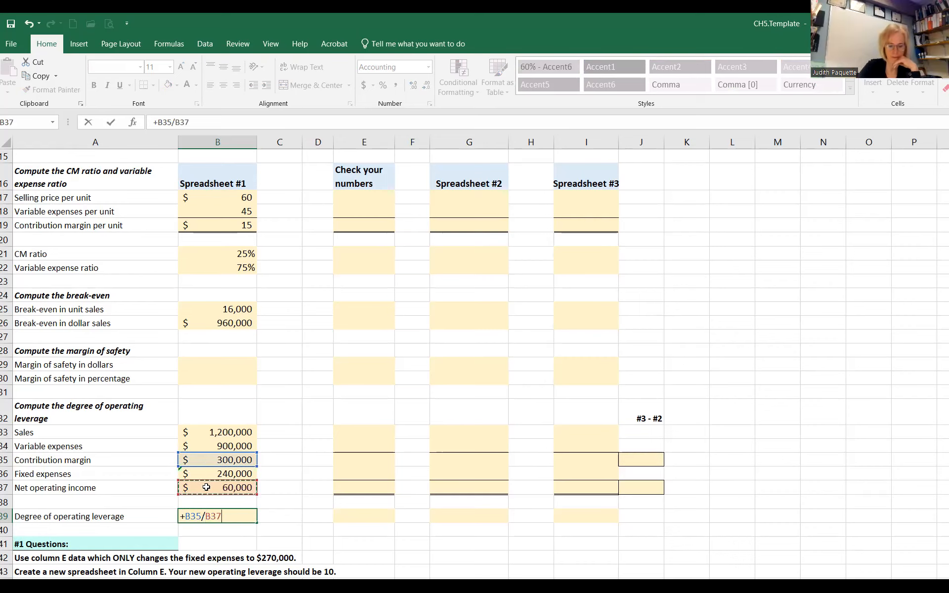
{"action": "key", "text": "Return"}
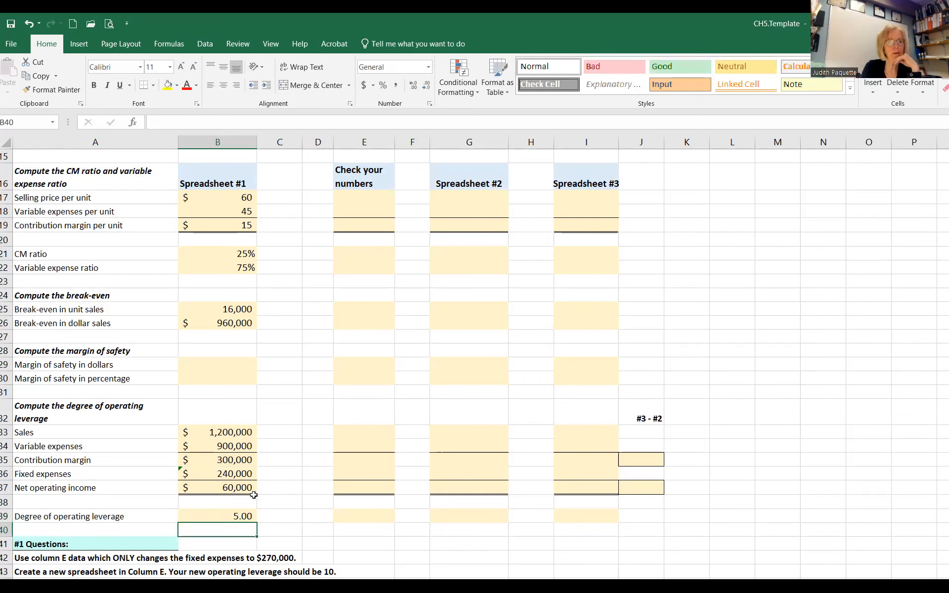
Step: Calculate Spreadsheet #1's margin of safety in dollars in B29 by subtracting break-even dollar sales from sales, +B33-B26
{"action": "left_click", "coordinate": [233, 361]}
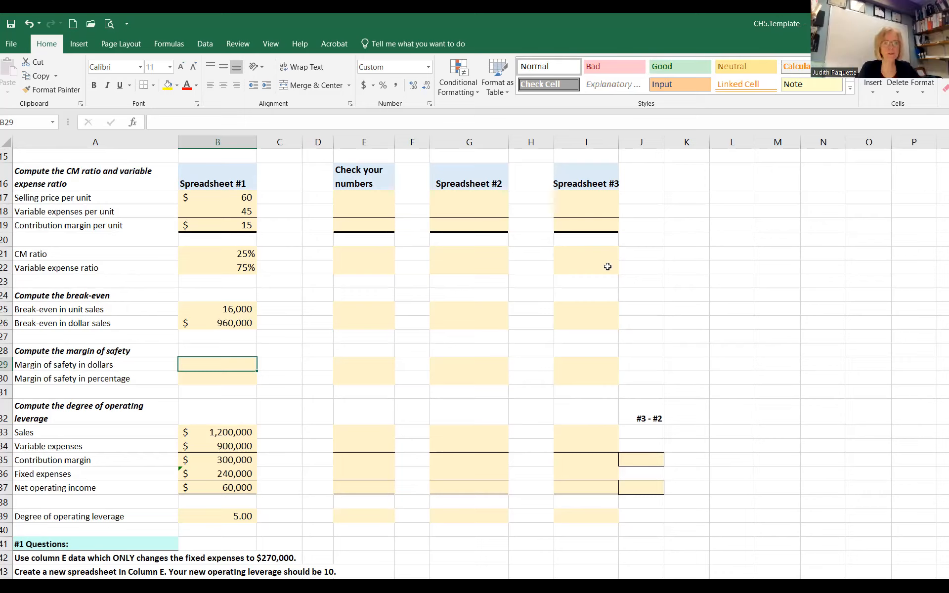
{"action": "left_click", "coordinate": [223, 435]}
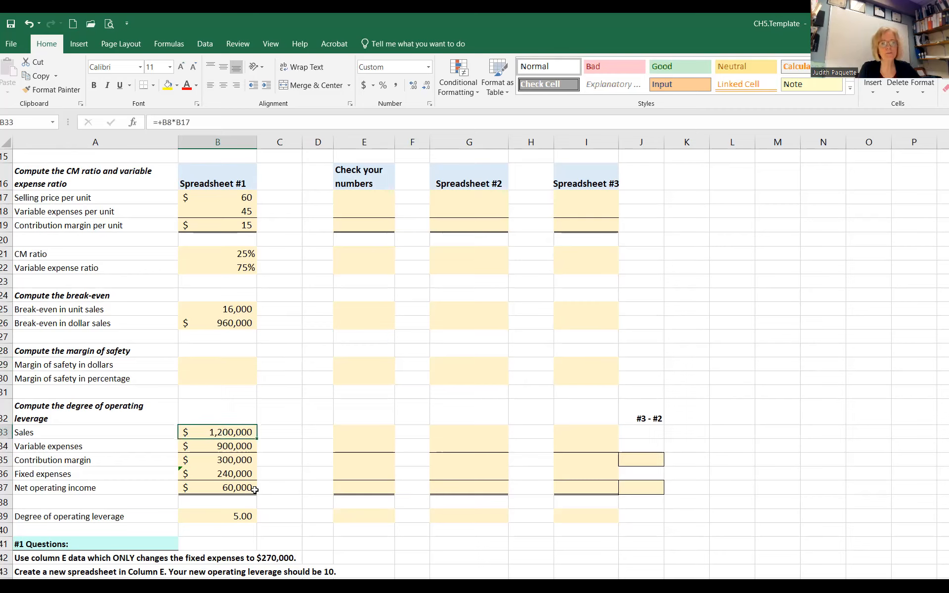
{"action": "left_click", "coordinate": [231, 362]}
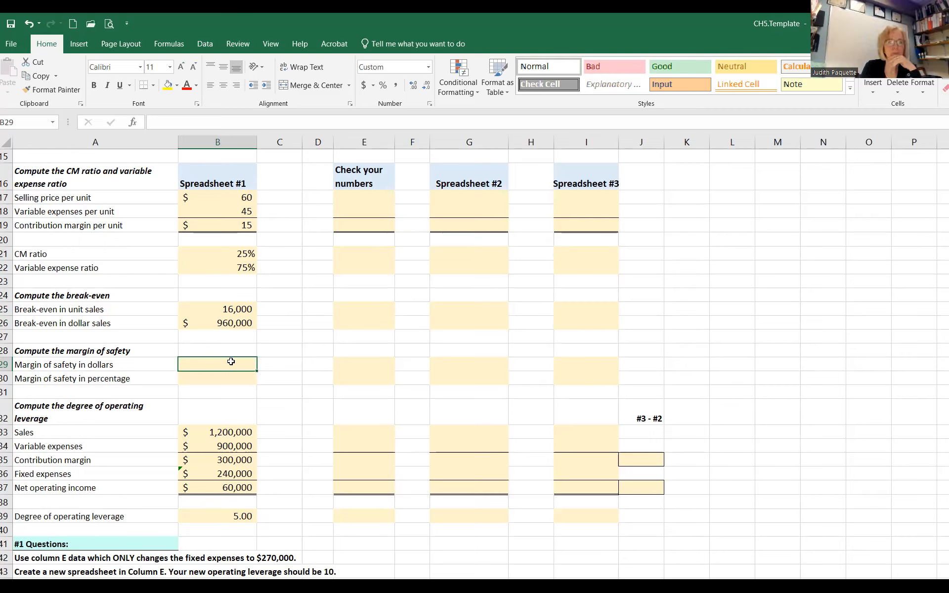
{"action": "type", "text": "+"}
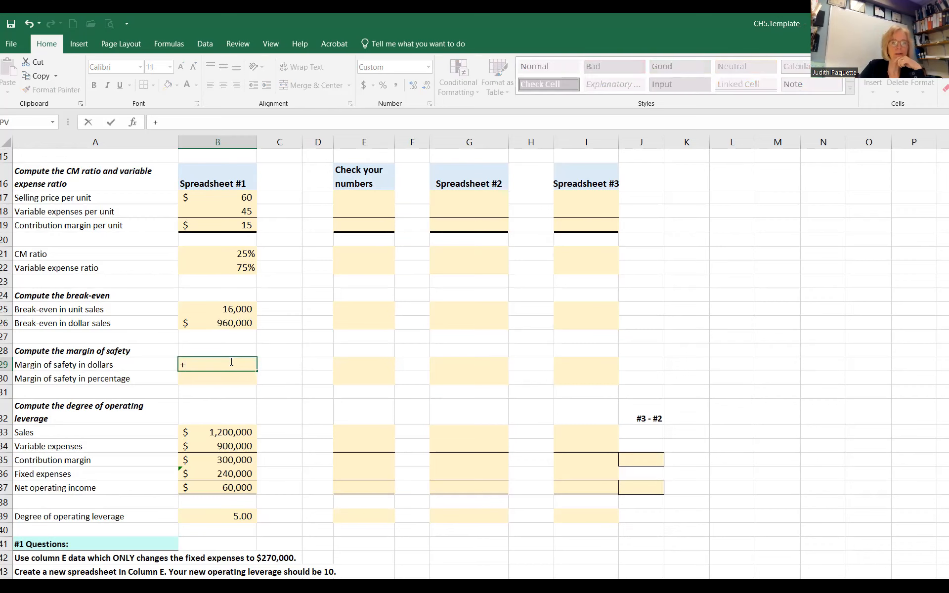
{"action": "key", "text": "Down"}
{"action": "key", "text": "Down"}
{"action": "key", "text": "Down"}
{"action": "key", "text": "Down"}
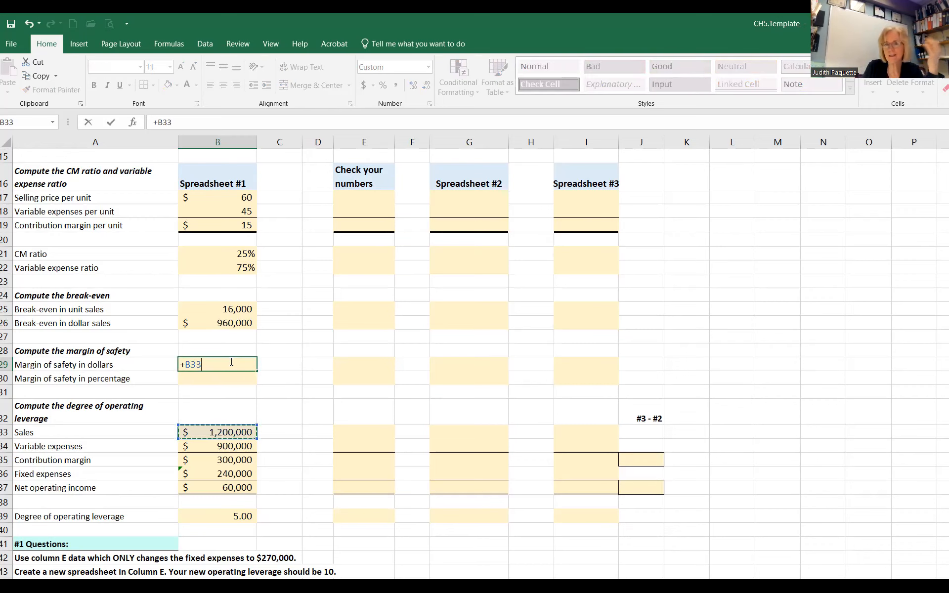
{"action": "type", "text": "-"}
{"action": "key", "text": "Up"}
{"action": "key", "text": "Up"}
{"action": "key", "text": "Up"}
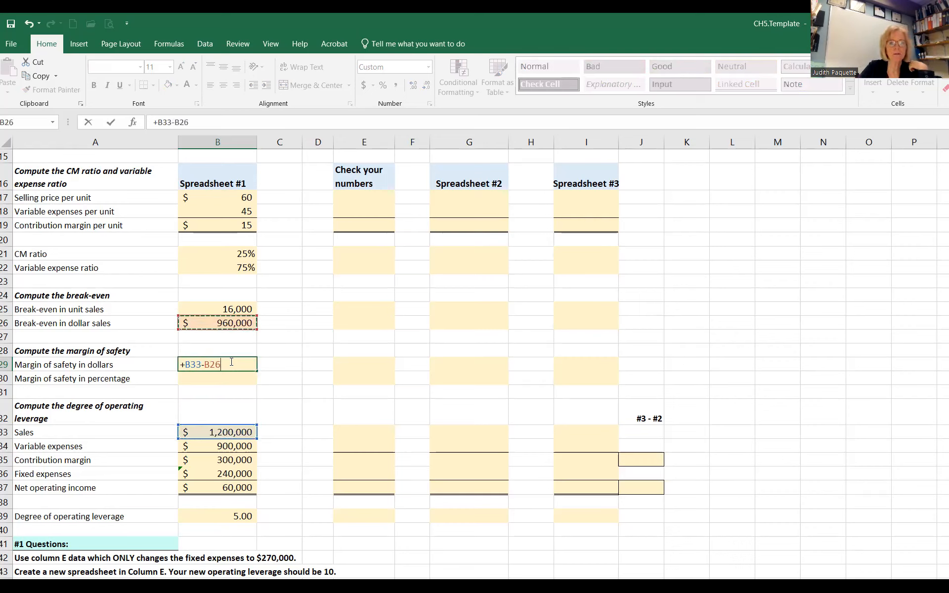
{"action": "key", "text": "Return"}
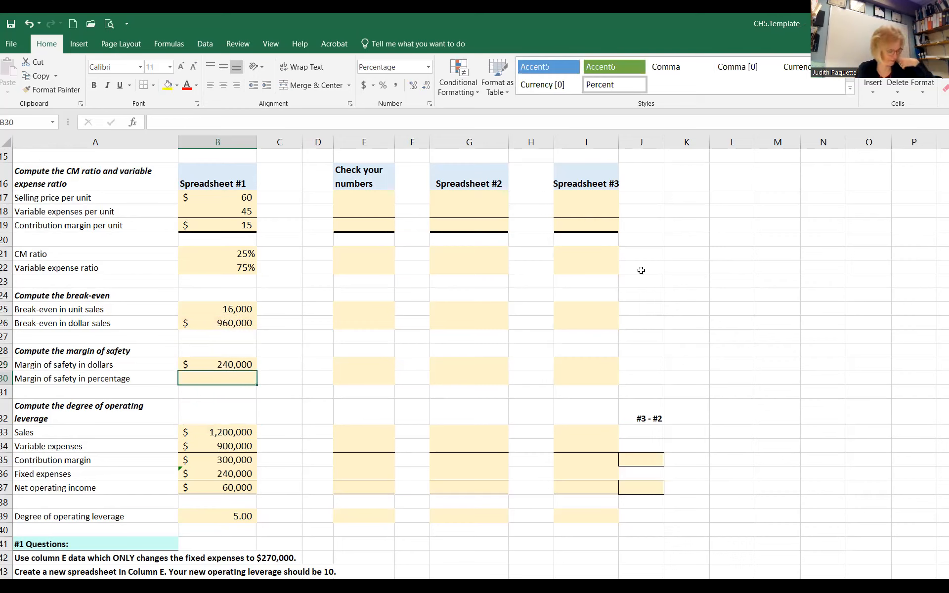
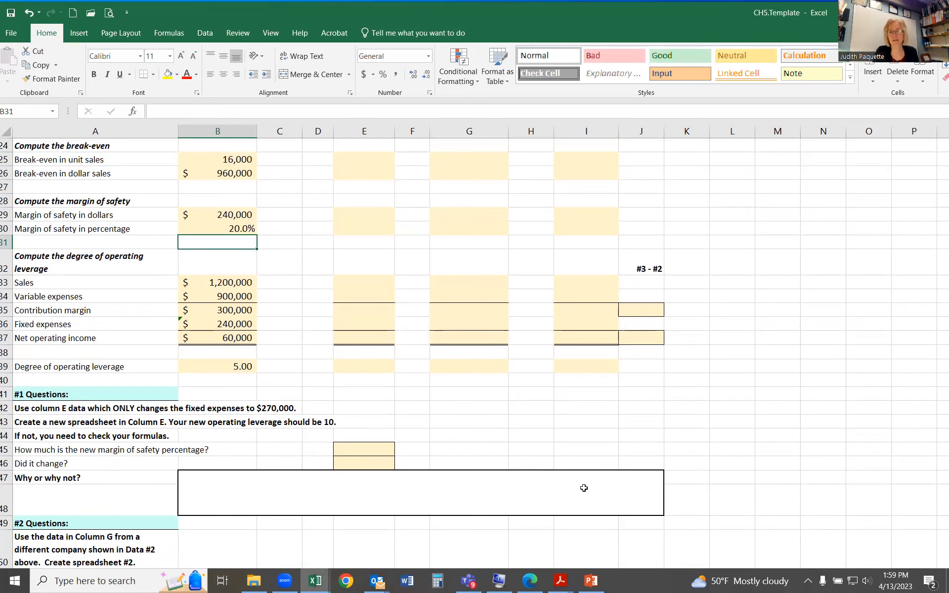
Step: Review the #1 to #4 questions alongside the data and blank spreadsheet columns for Check your numbers, Company #2 and Company #2 Plus 15% units
{"action": "scroll", "coordinate": [554, 473], "scroll_direction": "up", "scroll_amount": 2}
{"action": "scroll", "coordinate": [554, 473], "scroll_direction": "up", "scroll_amount": 5}
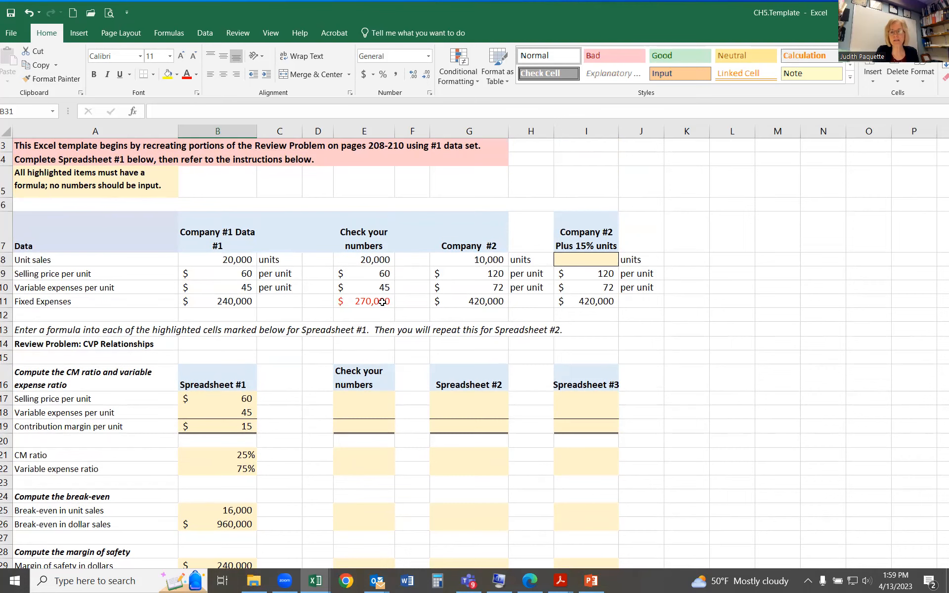
{"action": "scroll", "coordinate": [371, 341], "scroll_direction": "down", "scroll_amount": 7}
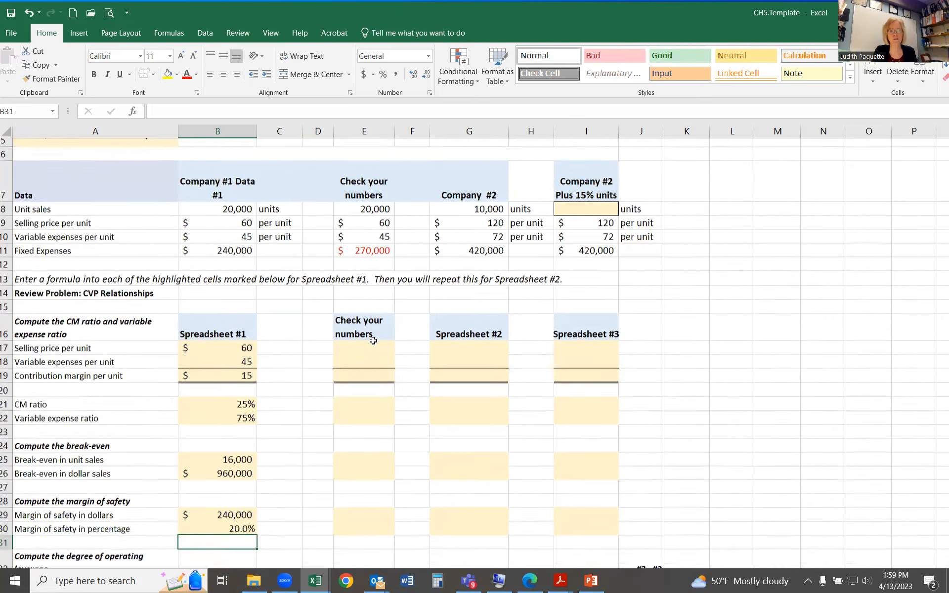
{"action": "scroll", "coordinate": [365, 345], "scroll_direction": "down", "scroll_amount": 4}
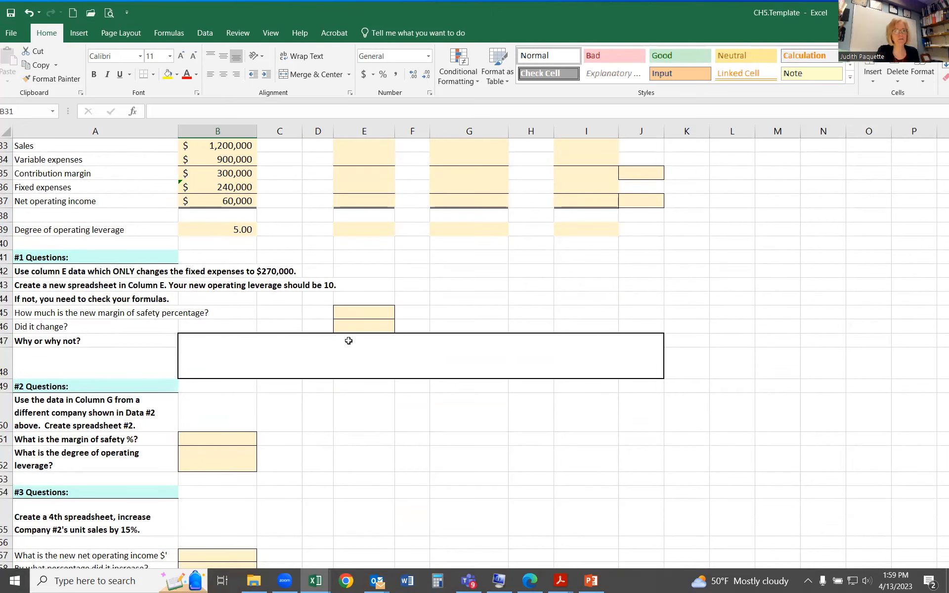
{"action": "scroll", "coordinate": [288, 441], "scroll_direction": "down", "scroll_amount": 1}
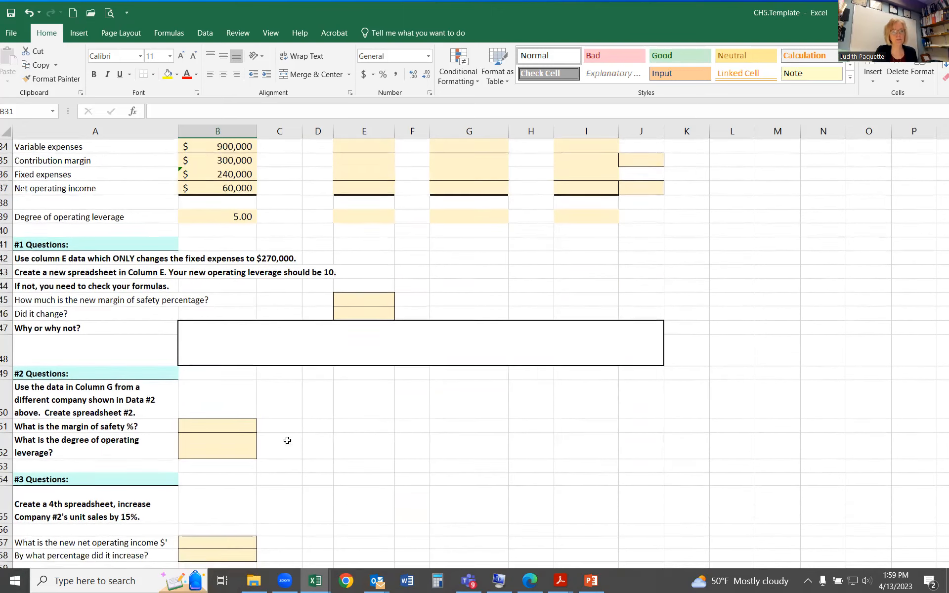
{"action": "scroll", "coordinate": [287, 440], "scroll_direction": "down", "scroll_amount": 5}
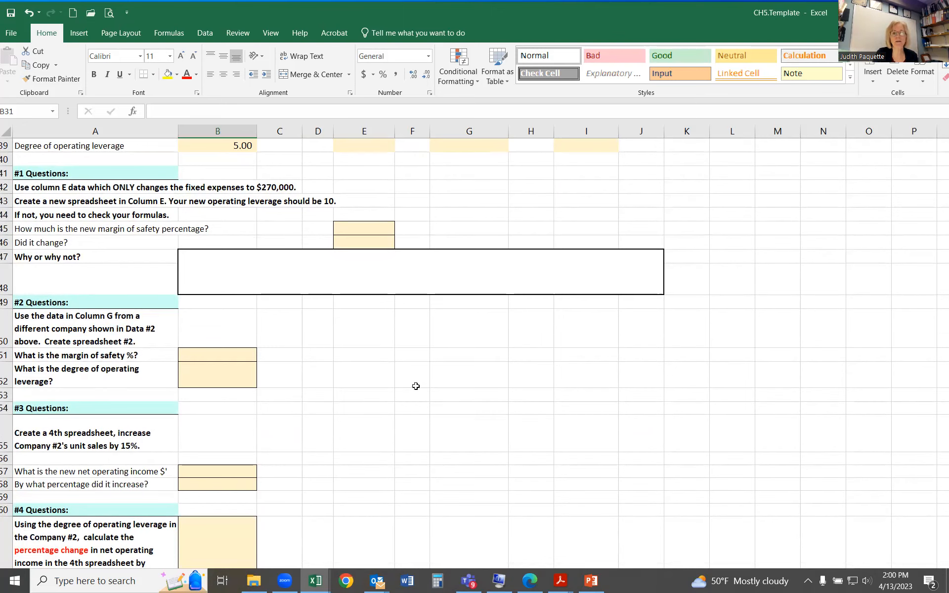
{"action": "scroll", "coordinate": [416, 384], "scroll_direction": "up", "scroll_amount": 7}
{"action": "scroll", "coordinate": [416, 384], "scroll_direction": "up", "scroll_amount": 4}
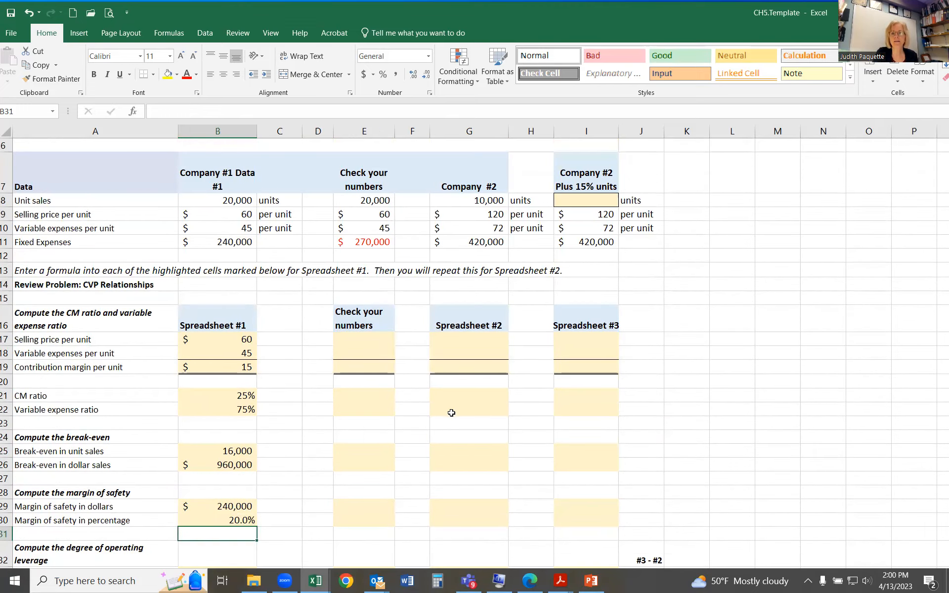
{"action": "scroll", "coordinate": [453, 412], "scroll_direction": "down", "scroll_amount": 6}
{"action": "scroll", "coordinate": [438, 409], "scroll_direction": "down", "scroll_amount": 5}
{"action": "scroll", "coordinate": [430, 416], "scroll_direction": "down", "scroll_amount": 1}
{"action": "scroll", "coordinate": [267, 398], "scroll_direction": "down", "scroll_amount": 3}
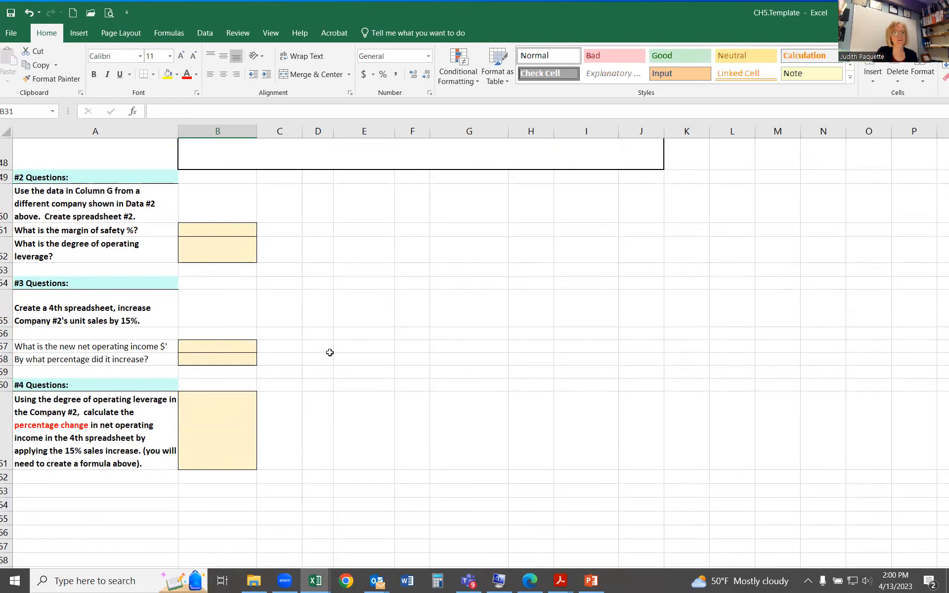
{"action": "scroll", "coordinate": [430, 388], "scroll_direction": "up", "scroll_amount": 14}
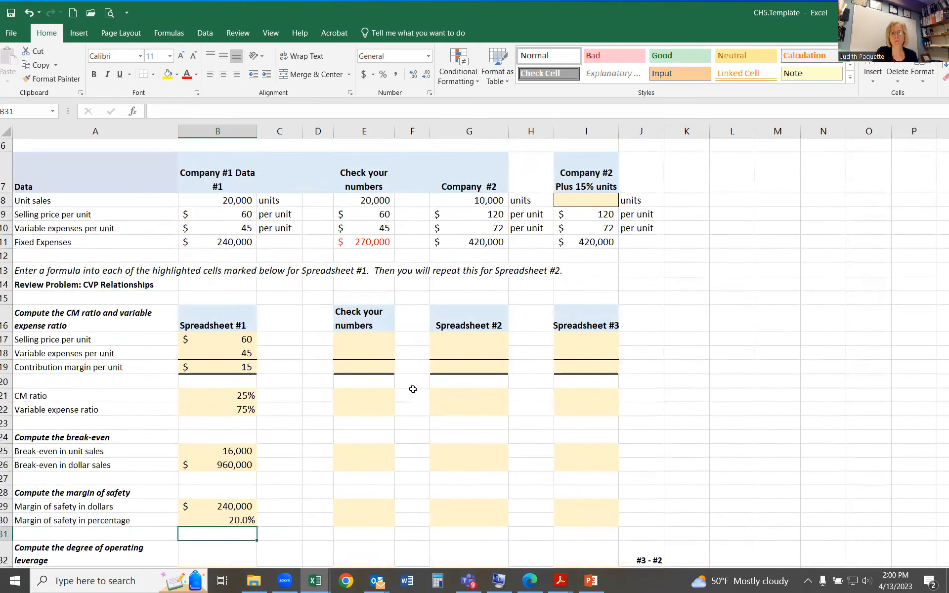
{"action": "scroll", "coordinate": [412, 386], "scroll_direction": "up", "scroll_amount": 1}
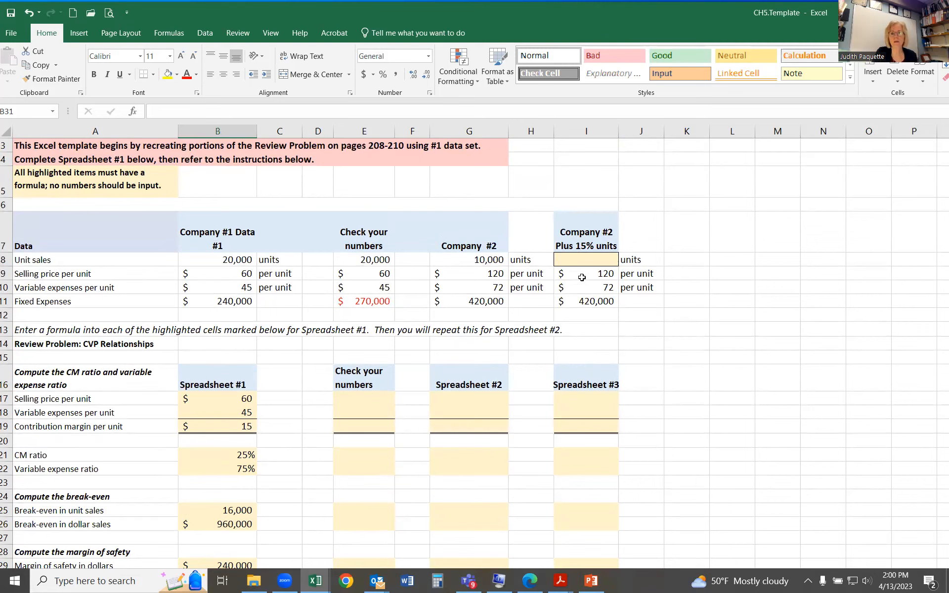
Step: Compare the #3 question's 15% unit sales increase with Company #2's unit sales in G8 and the highlighted cell I8
{"action": "left_click", "coordinate": [593, 256]}
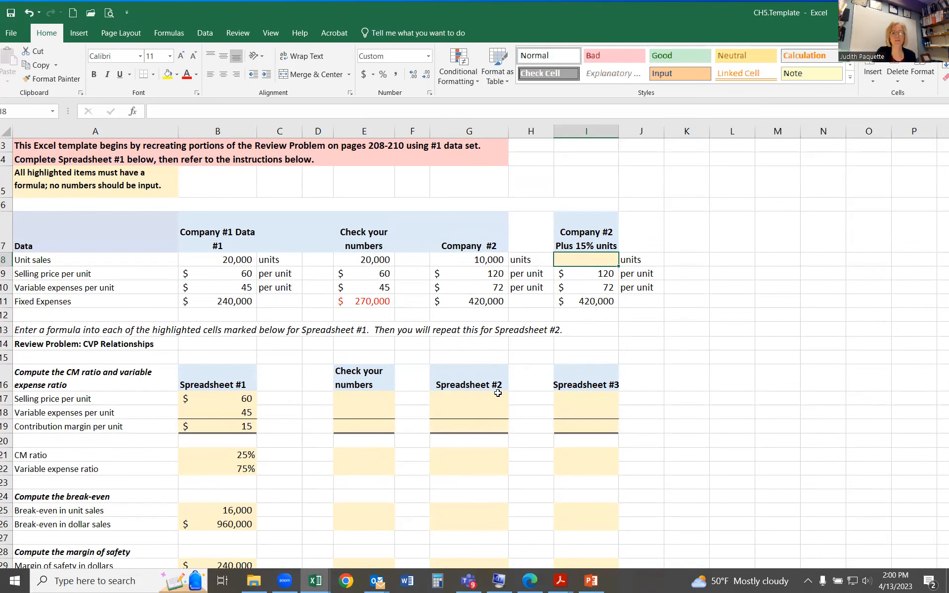
{"action": "scroll", "coordinate": [512, 425], "scroll_direction": "down", "scroll_amount": 10}
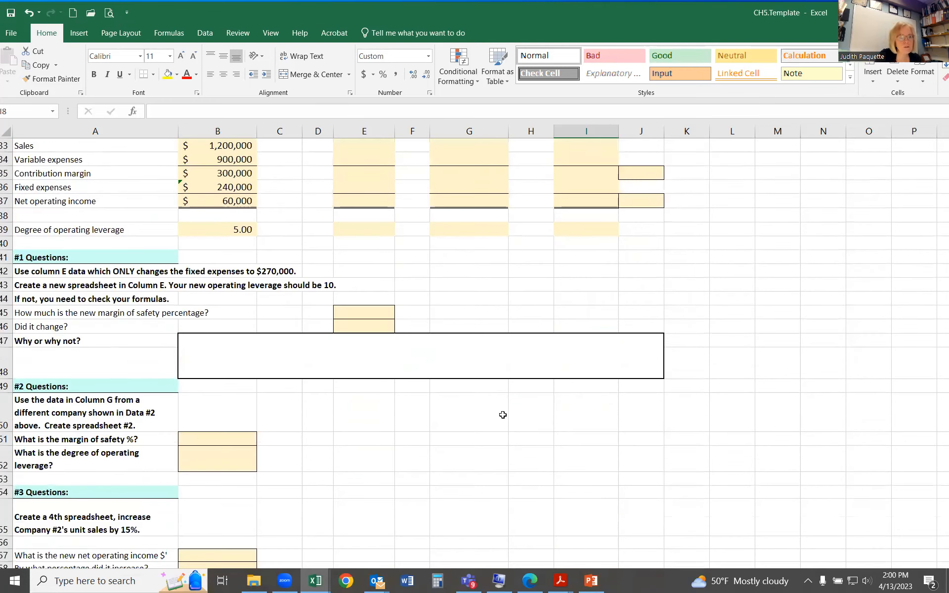
{"action": "scroll", "coordinate": [503, 414], "scroll_direction": "down", "scroll_amount": 2}
{"action": "scroll", "coordinate": [204, 447], "scroll_direction": "up", "scroll_amount": 1}
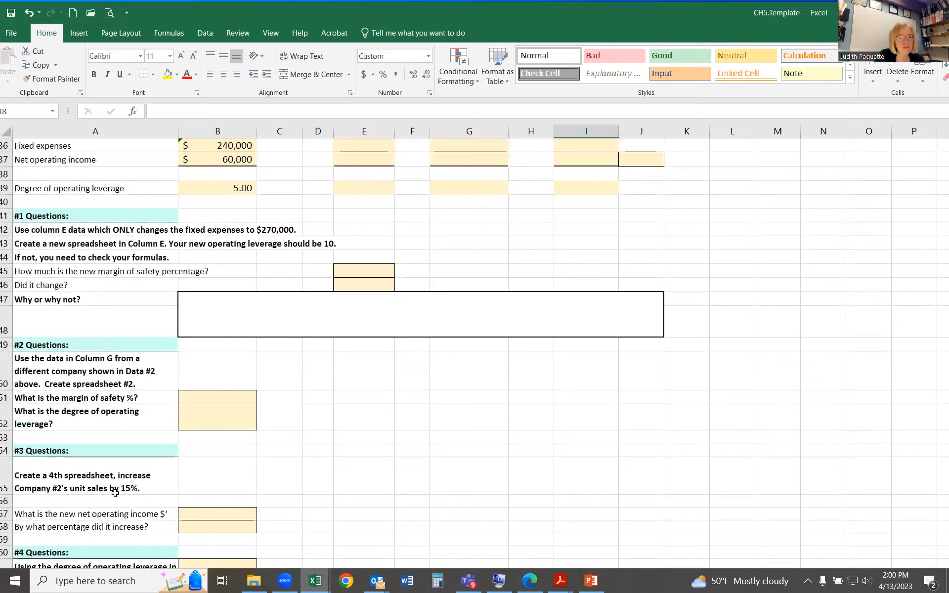
{"action": "scroll", "coordinate": [515, 475], "scroll_direction": "up", "scroll_amount": 12}
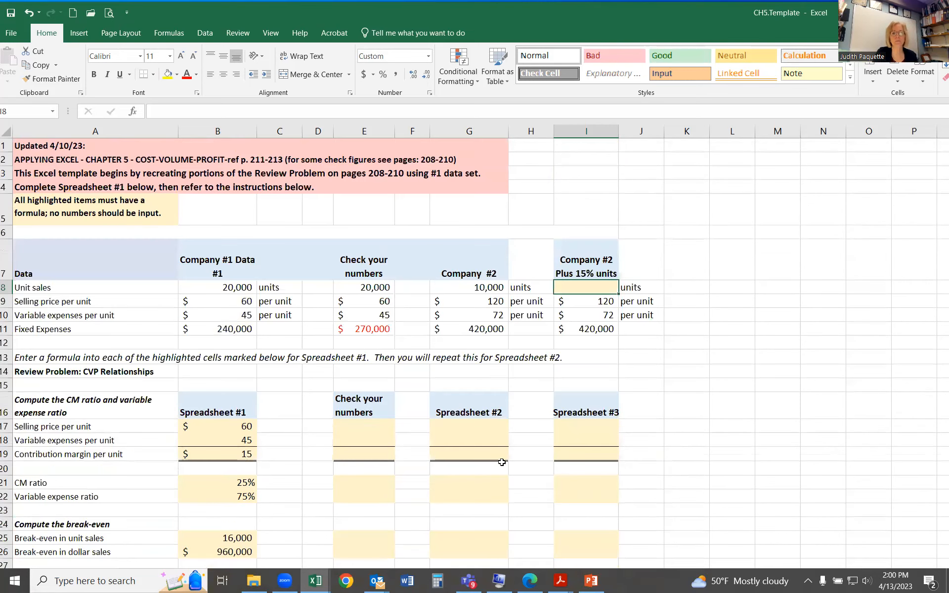
{"action": "left_click", "coordinate": [493, 288]}
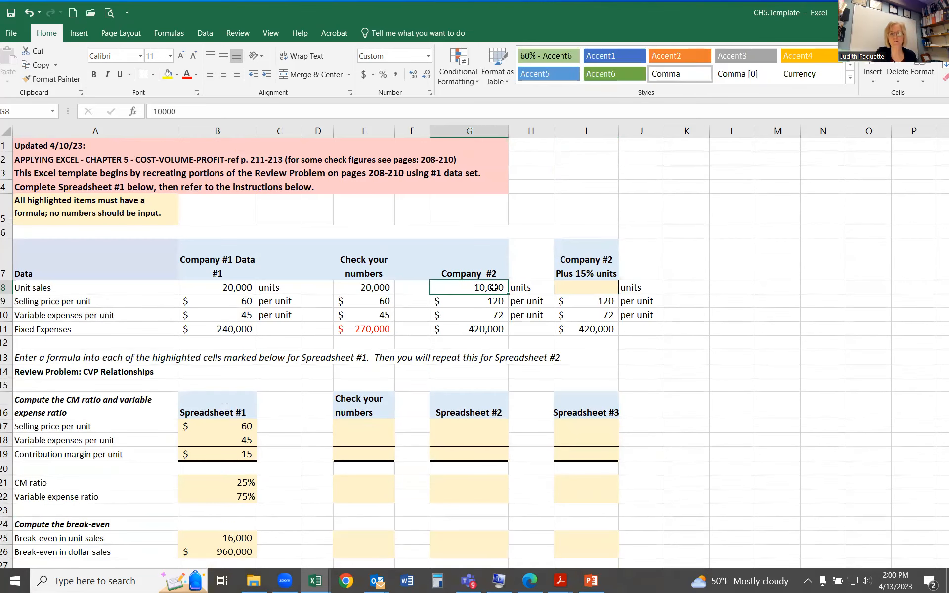
Step: Try to calculate Company #2's increased unit sales in I8 with the formula +G81.15
{"action": "left_click", "coordinate": [589, 288]}
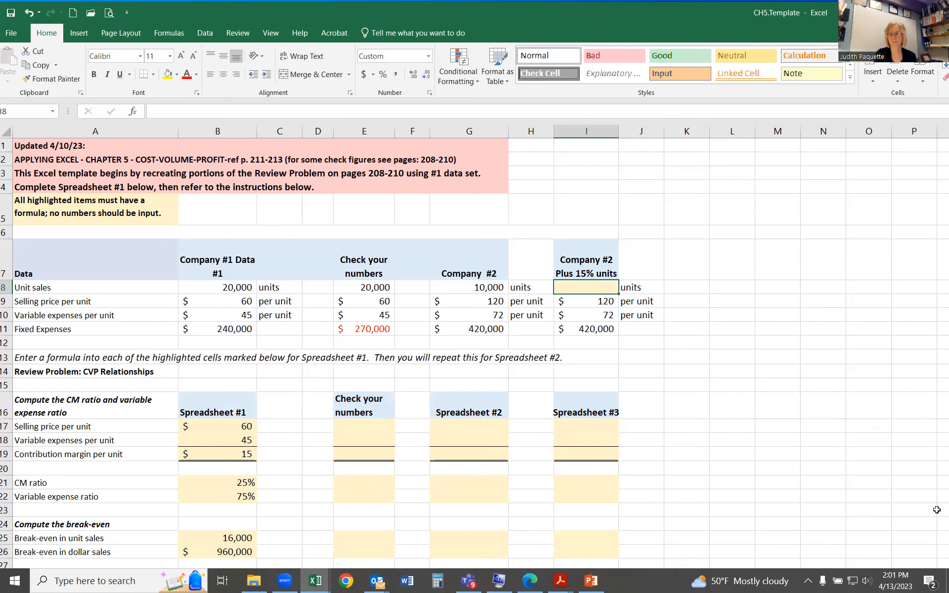
{"action": "type", "text": "+"}
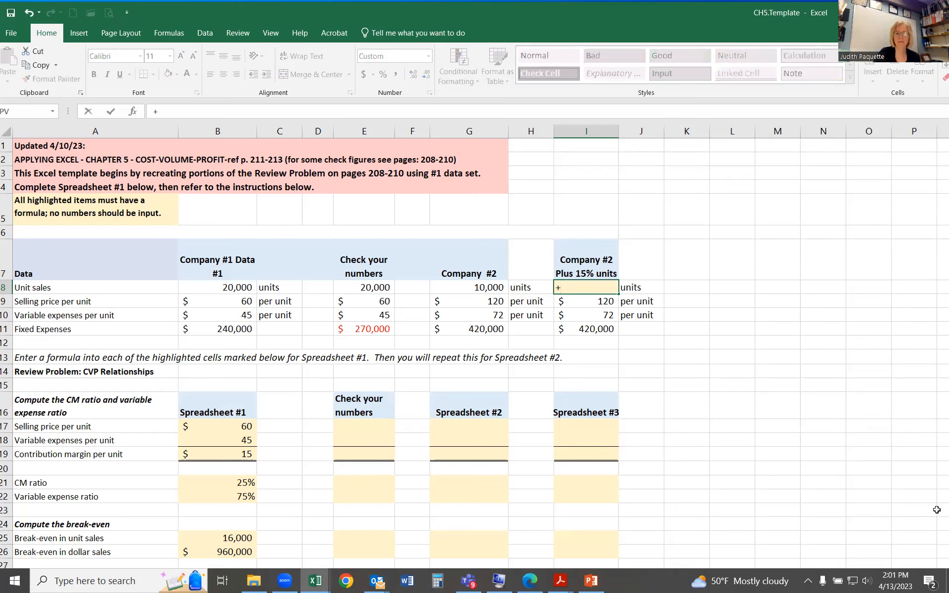
{"action": "key", "text": "Left"}
{"action": "key", "text": "Left"}
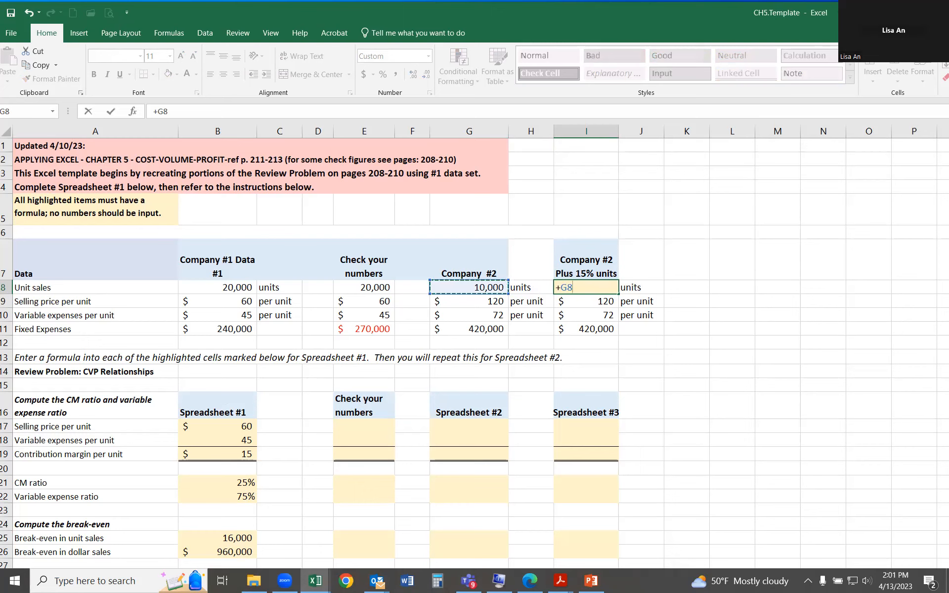
{"action": "type", "text": "1.15"}
{"action": "key", "text": "Return"}
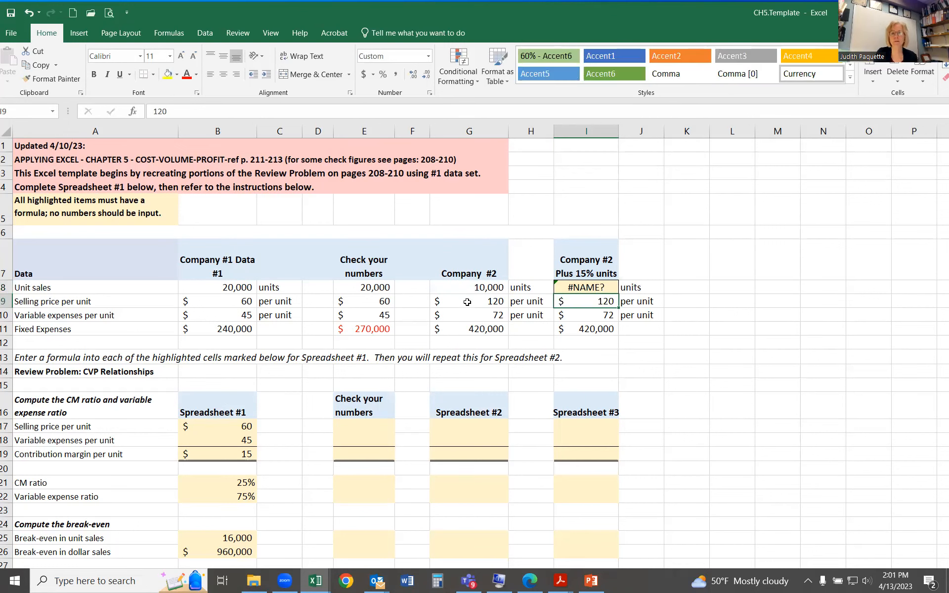
Step: Calculate Company #2's unit sales plus 15% in I8 by multiplying its original unit sales by 1.15, +G8*1.15
{"action": "left_click", "coordinate": [604, 286]}
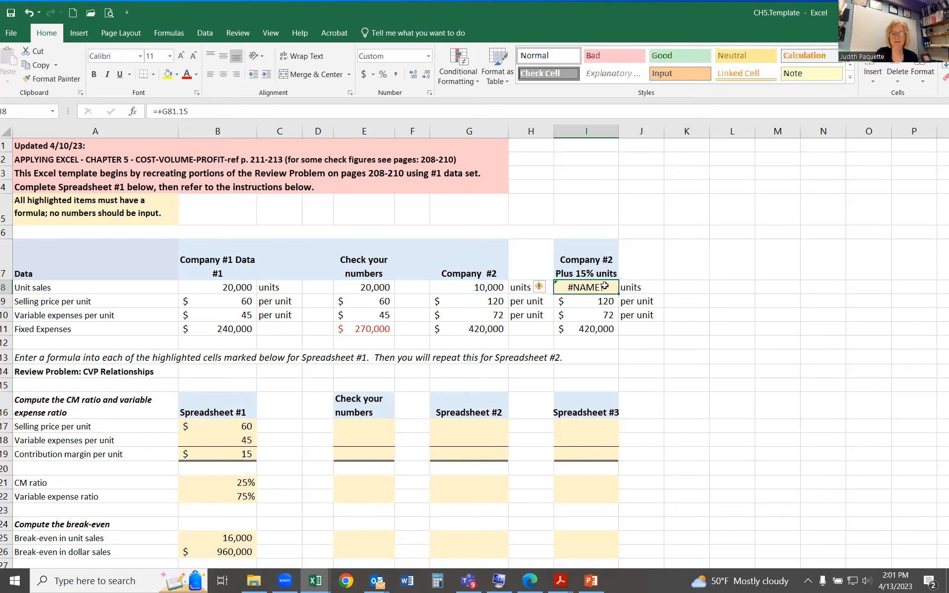
{"action": "type", "text": "+"}
{"action": "left_click", "coordinate": [492, 288]}
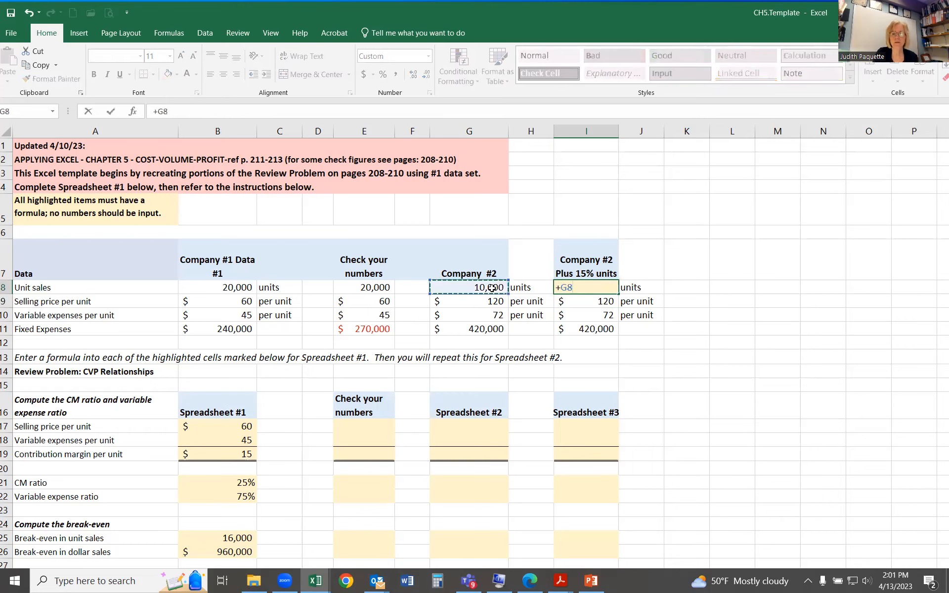
{"action": "type", "text": "*"}
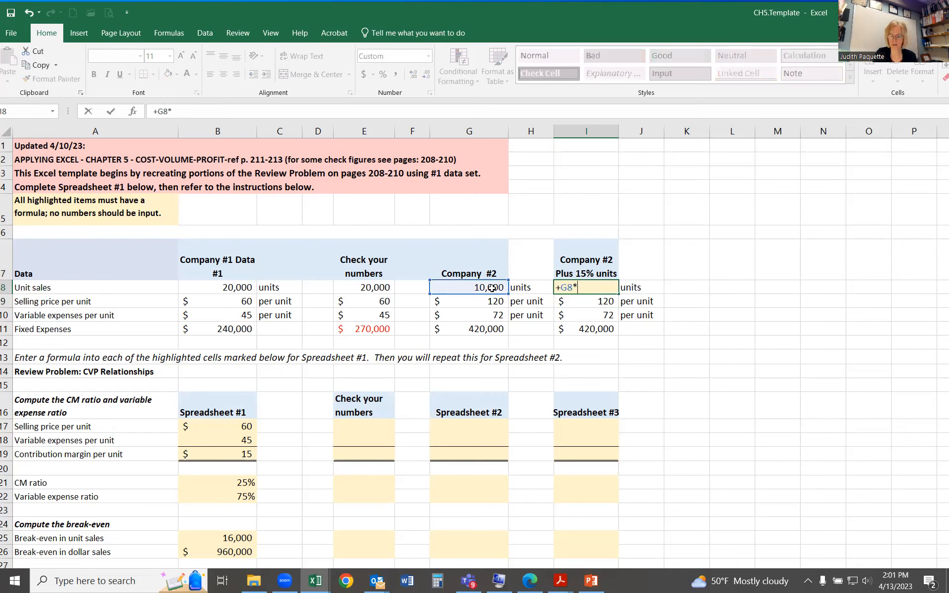
{"action": "type", "text": "1.15"}
{"action": "key", "text": "Return"}
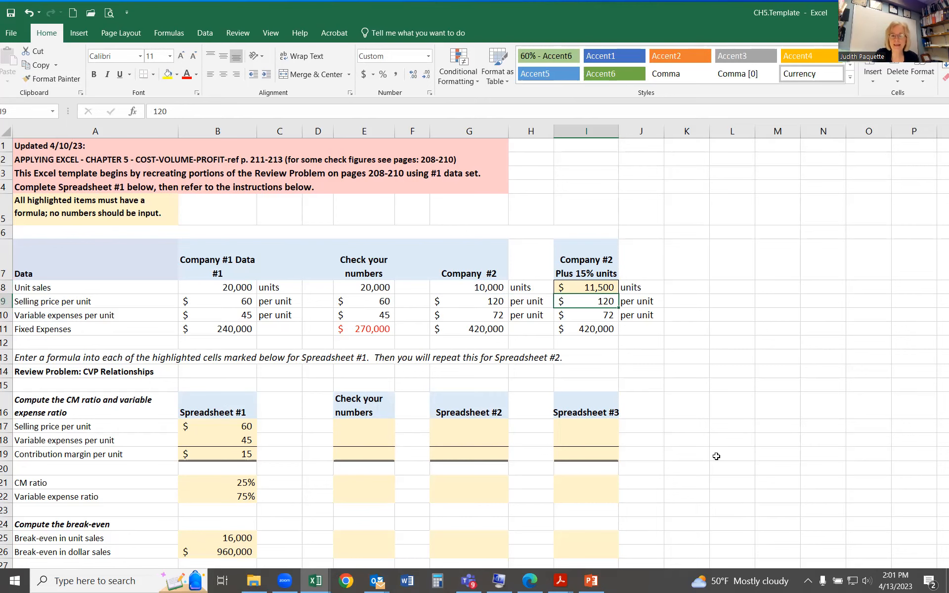
Step: Review the blank spreadsheet columns and the #2, #3 and #4 question sections below them
{"action": "scroll", "coordinate": [712, 474], "scroll_direction": "down", "scroll_amount": 8}
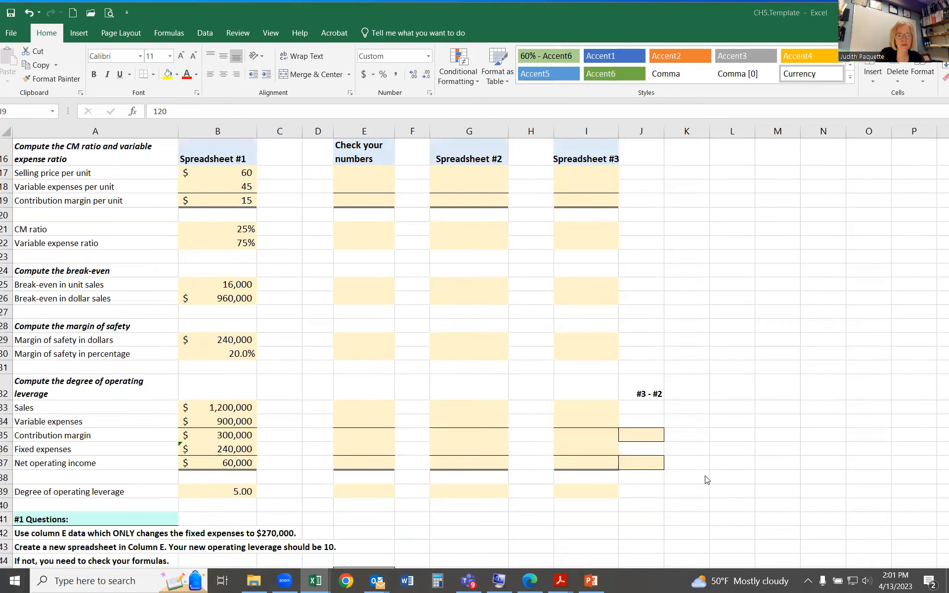
{"action": "scroll", "coordinate": [707, 480], "scroll_direction": "down", "scroll_amount": 9}
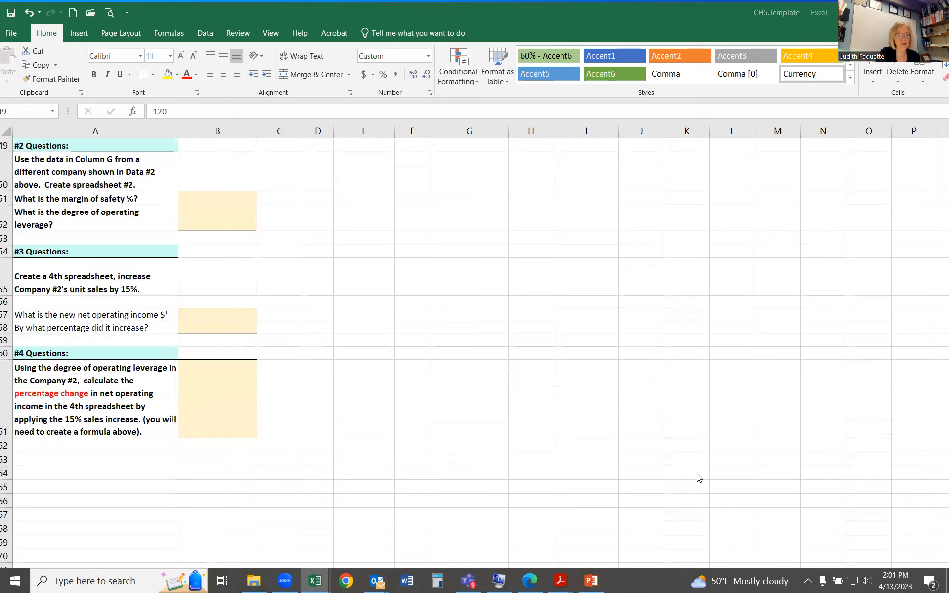